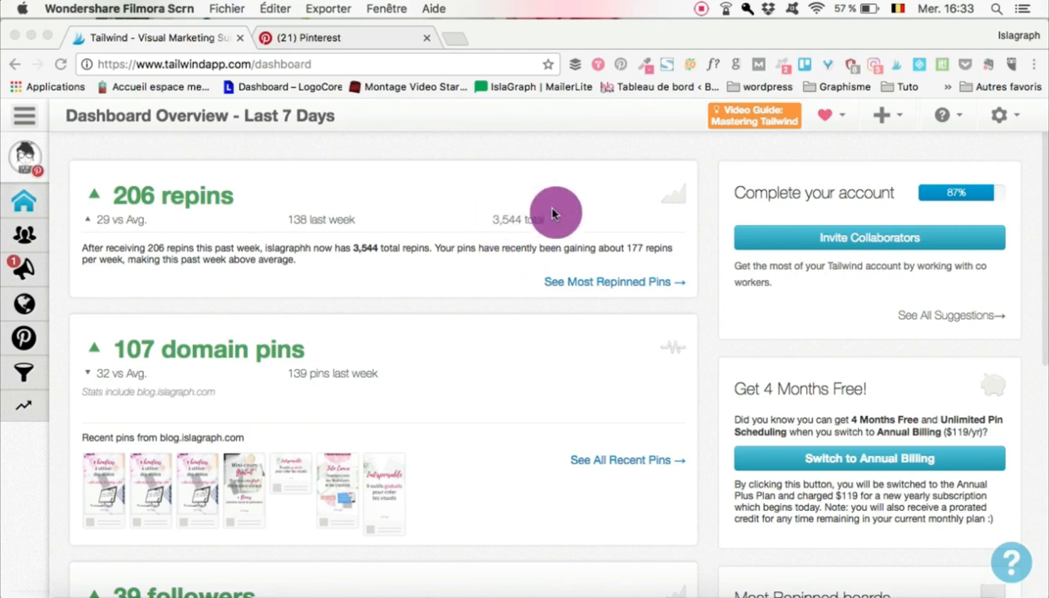
Review the weekly dashboard overview, including repins, domain pins, followers, recent comments and most repinned boards.
scroll(501, 351, down, 2)
scroll(501, 351, down, 2)
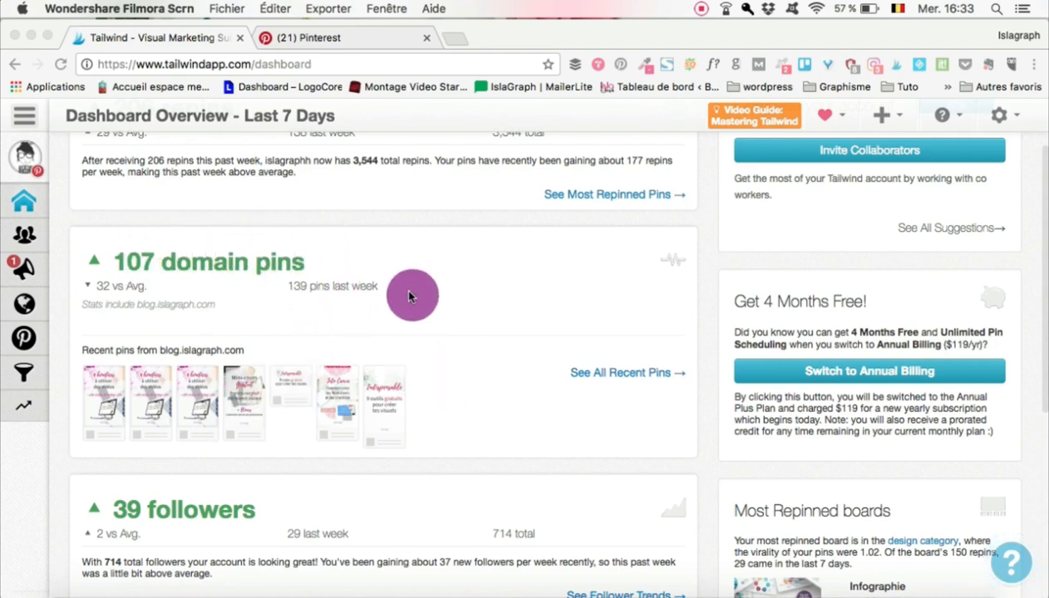
scroll(453, 467, down, 4)
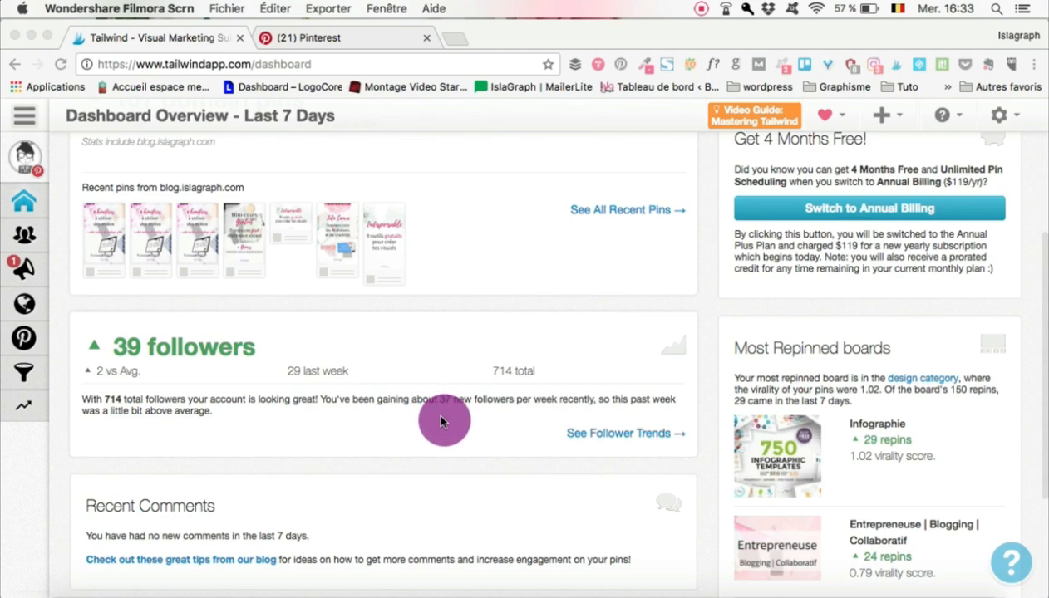
scroll(444, 421, down, 1)
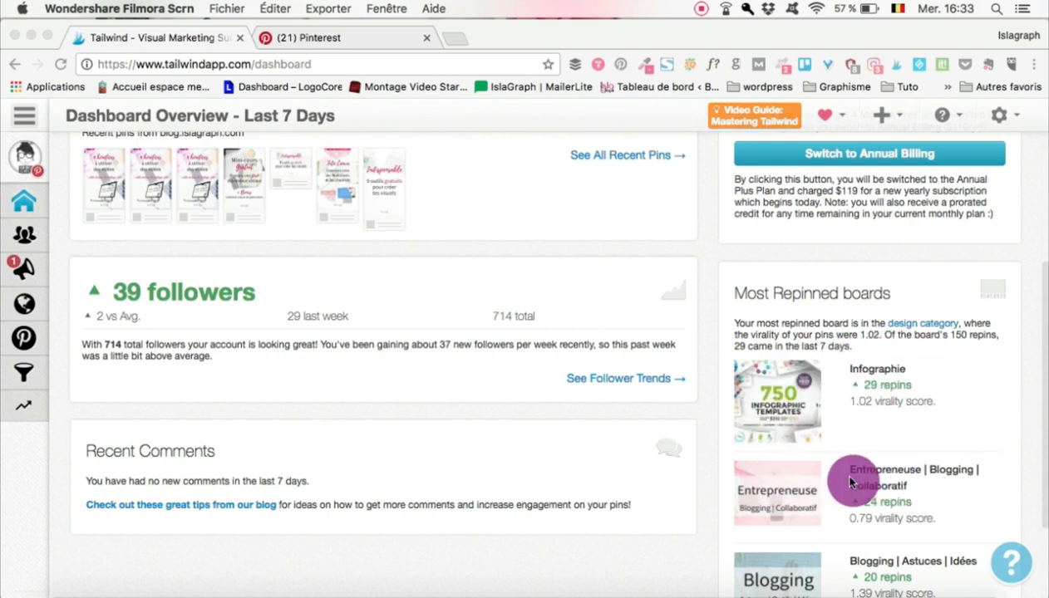
scroll(852, 482, up, 5)
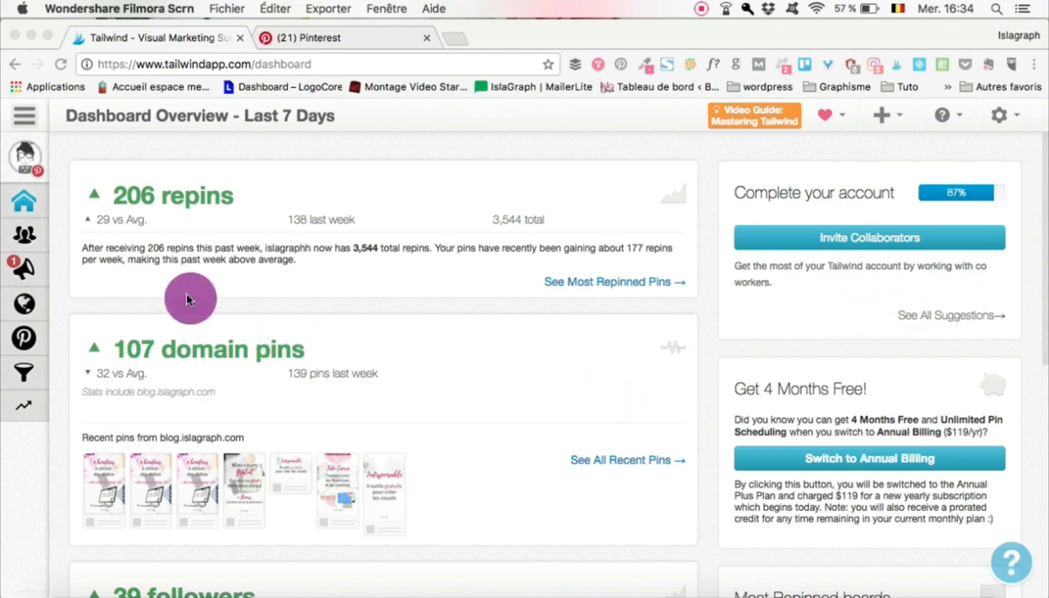
Open the Tribes page to view the Bloggers & Creative Infopreneurs Tribe.
click(31, 238)
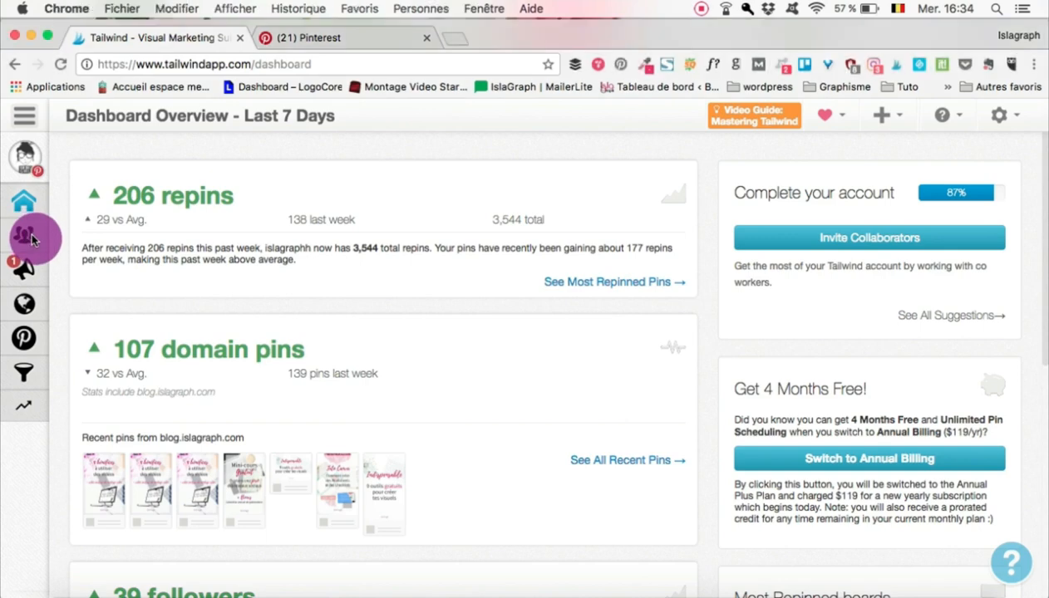
click(31, 239)
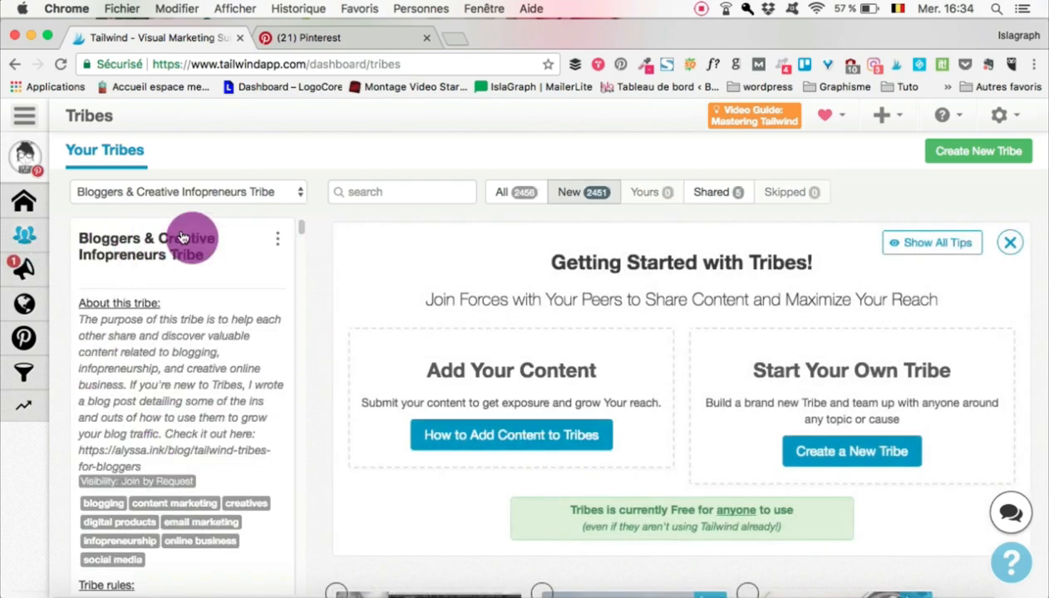
Expand the Publish section and open the list of scheduled pins.
mouse_move(21, 270)
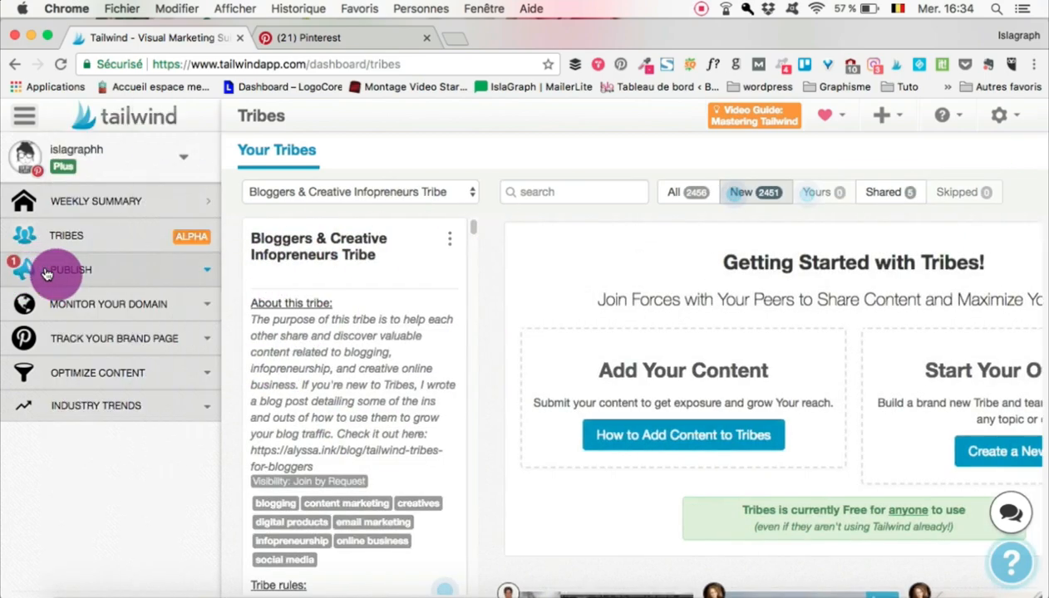
click(209, 275)
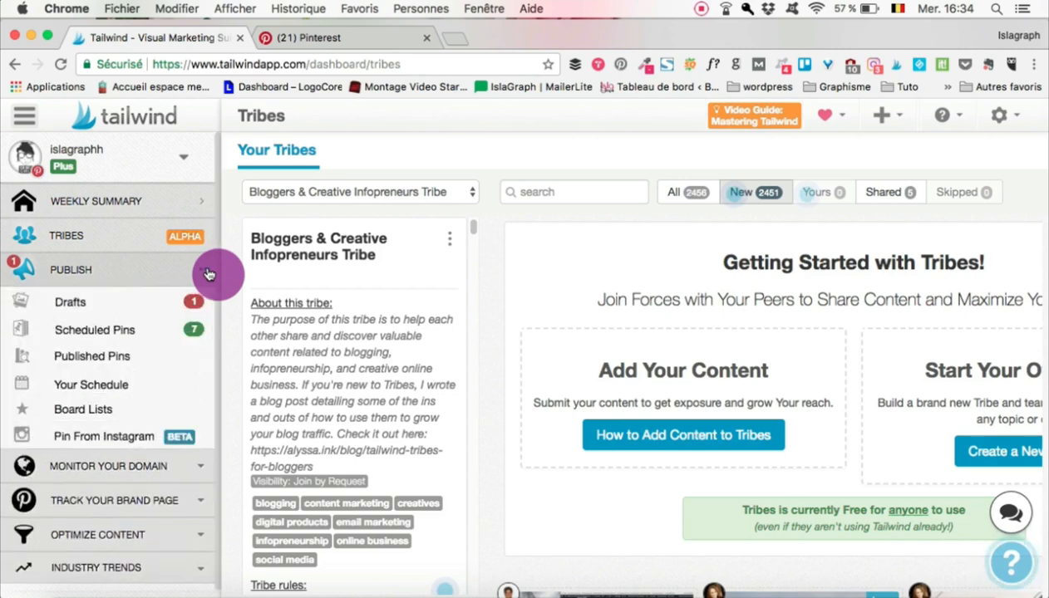
click(98, 336)
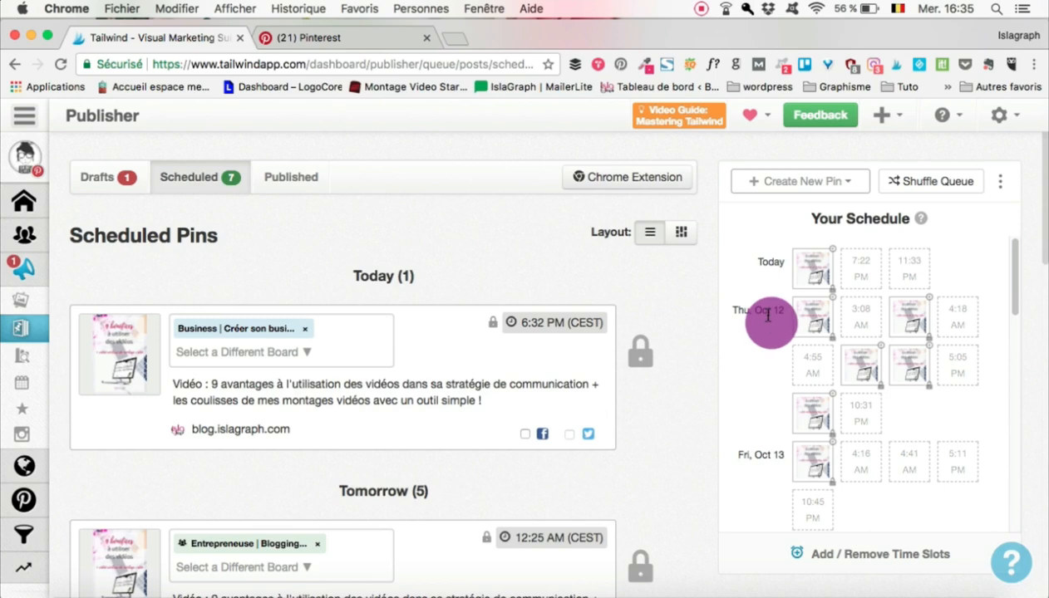
Examine the upcoming time slots in the schedule and the pins queued for today and tomorrow.
mouse_move(816, 267)
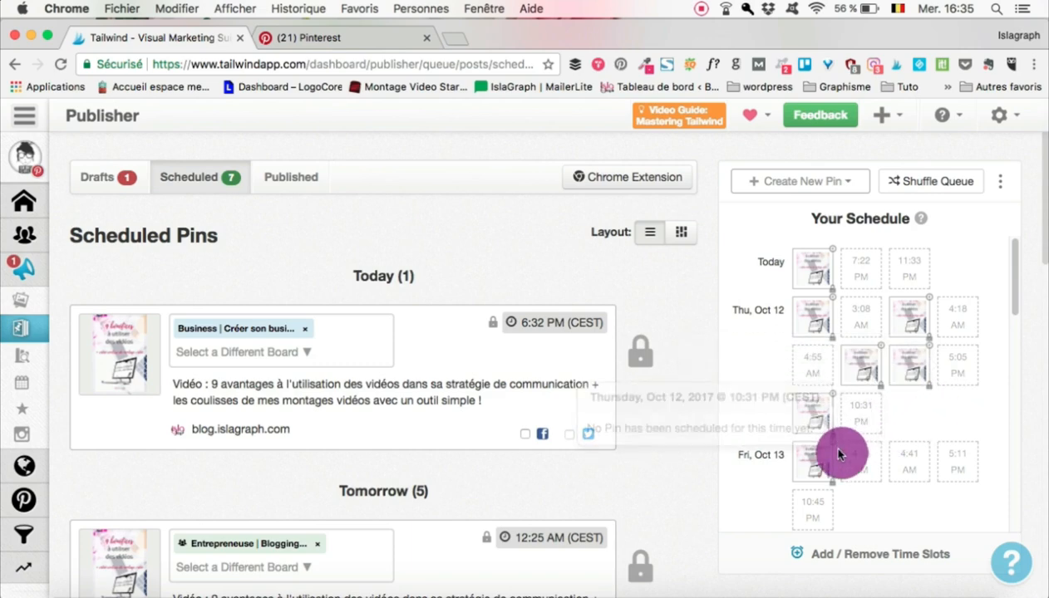
scroll(904, 456, down, 3)
scroll(905, 455, down, 3)
scroll(904, 455, up, 6)
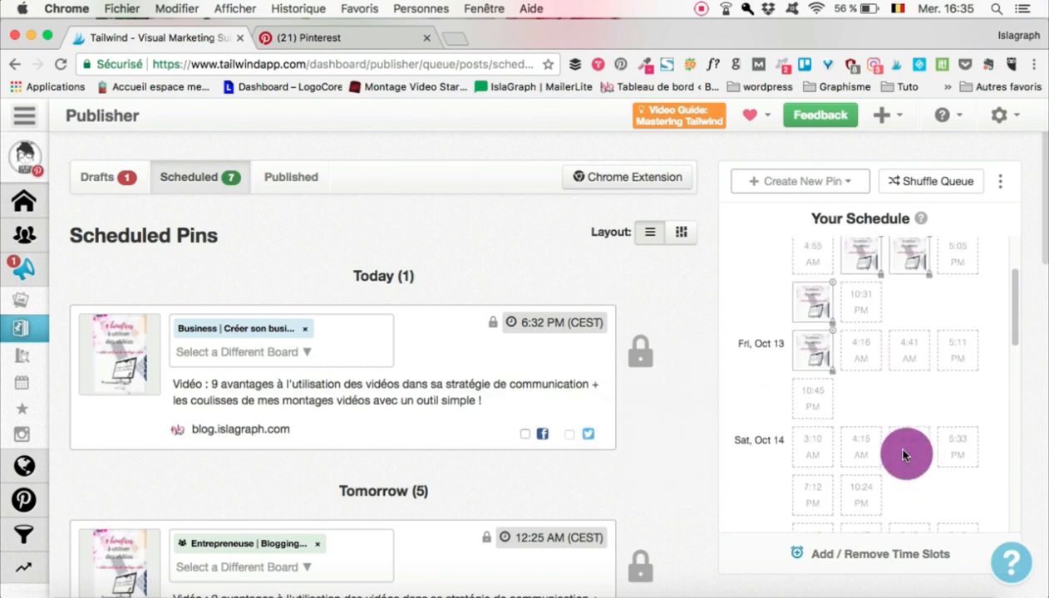
drag(905, 456, 630, 472)
scroll(630, 432, down, 3)
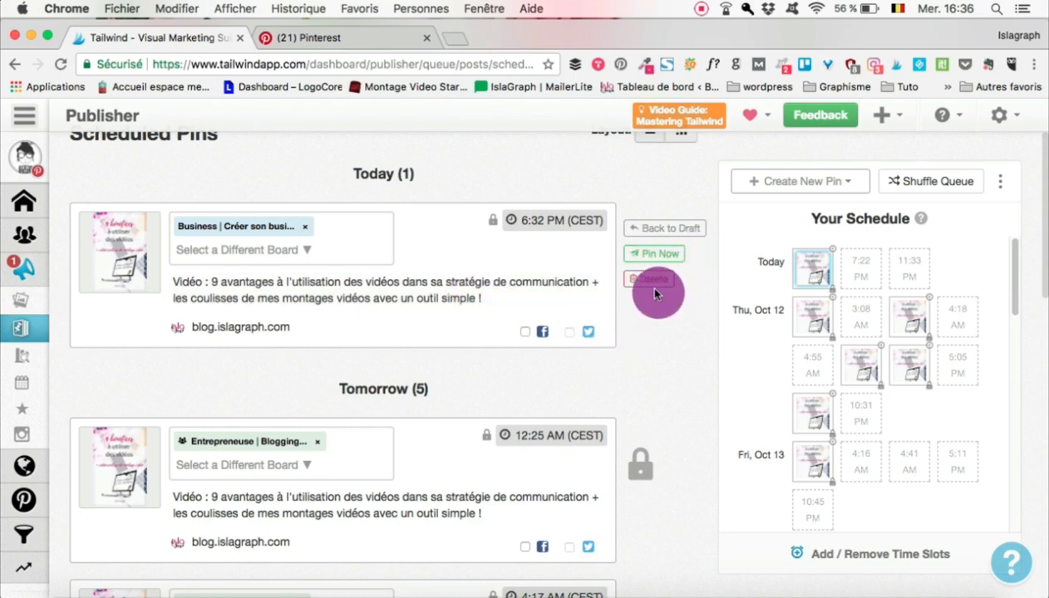
scroll(651, 439, down, 2)
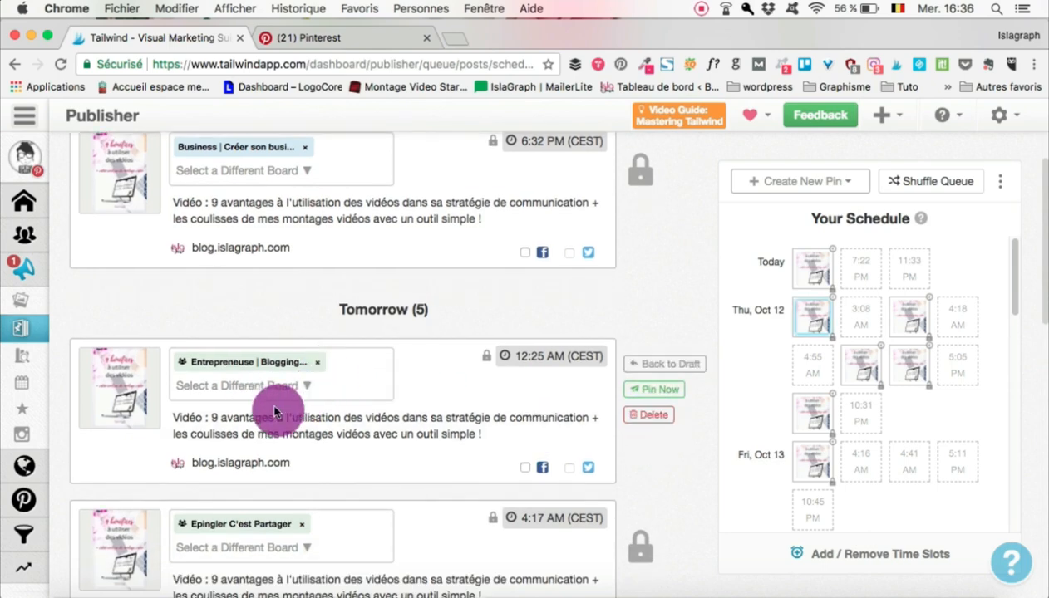
Open the published pins and look through their boards, repins, comments and available actions.
mouse_move(15, 273)
click(54, 371)
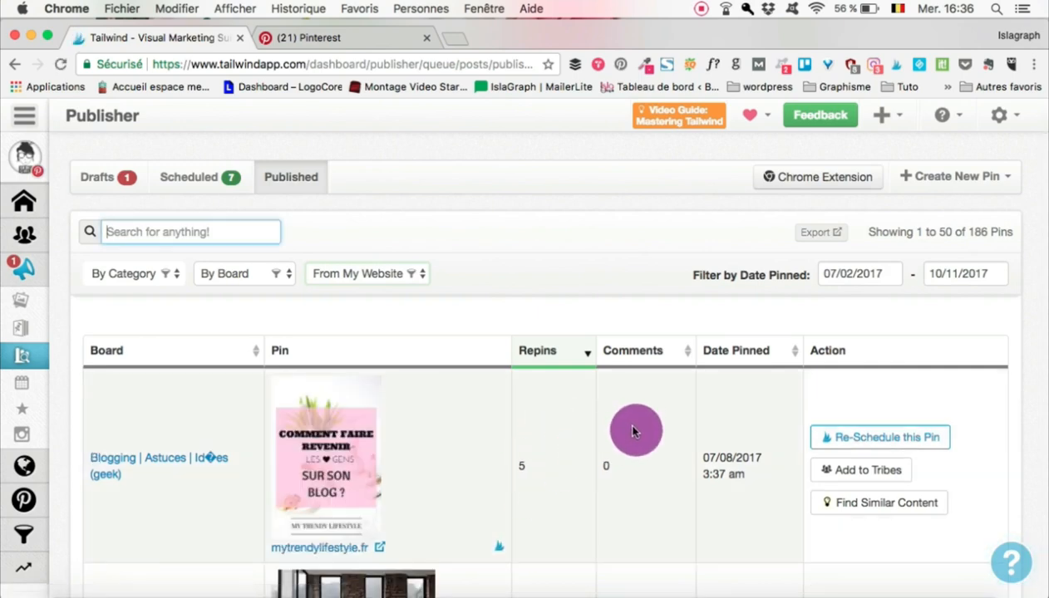
scroll(640, 491, down, 5)
scroll(640, 491, up, 3)
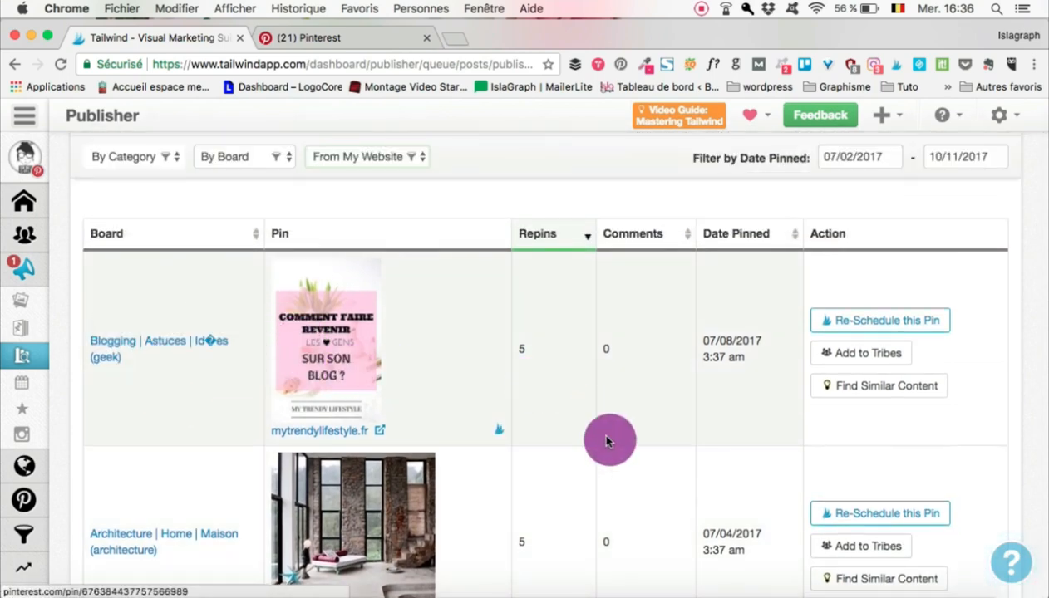
scroll(368, 517, down, 10)
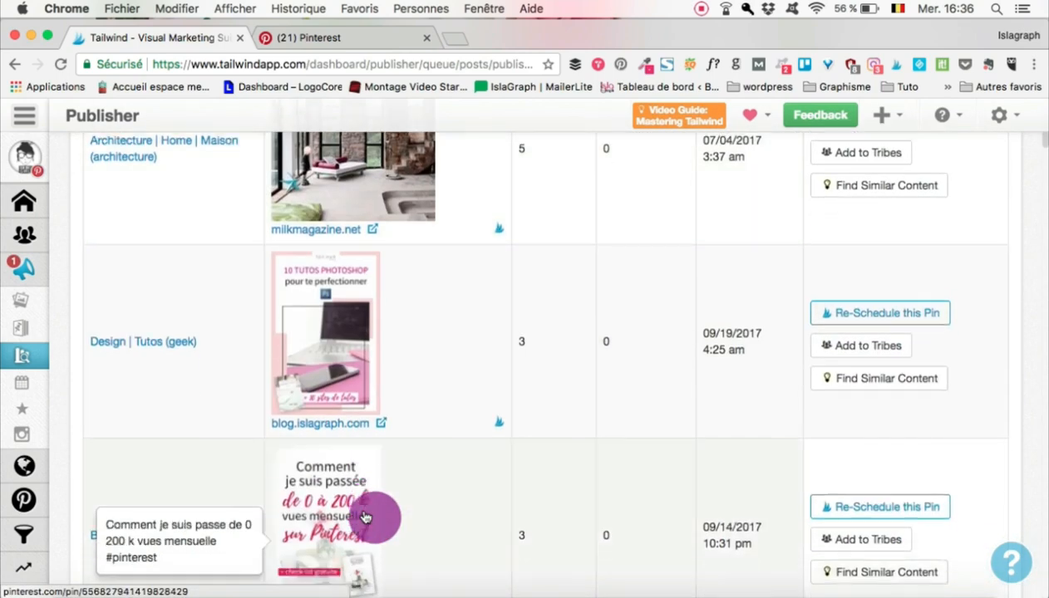
scroll(369, 518, up, 5)
scroll(367, 517, up, 6)
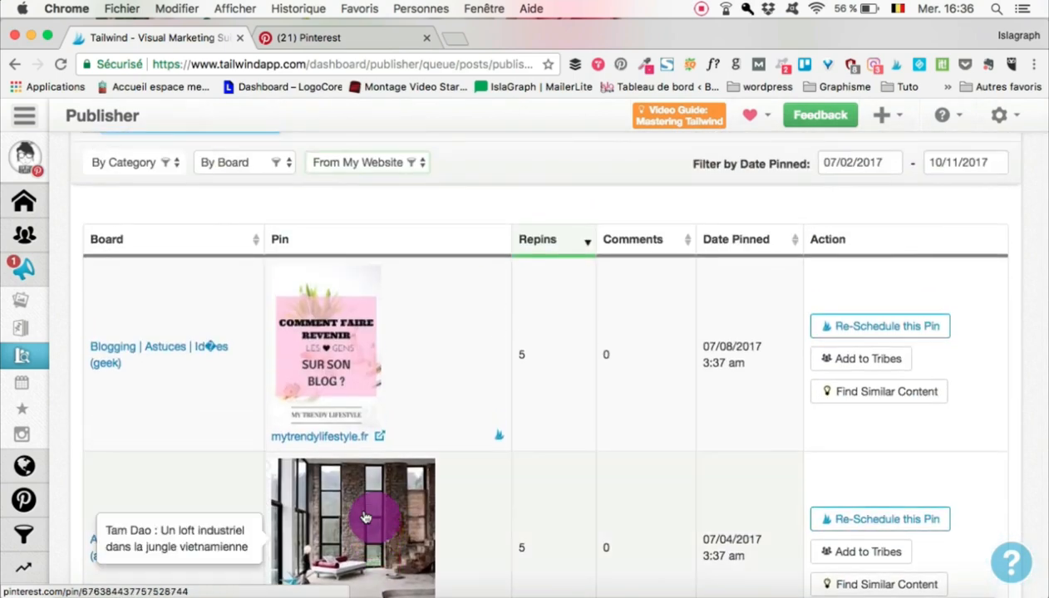
Open the weekly pinning schedule and review the time slots for each day of the week.
mouse_move(23, 529)
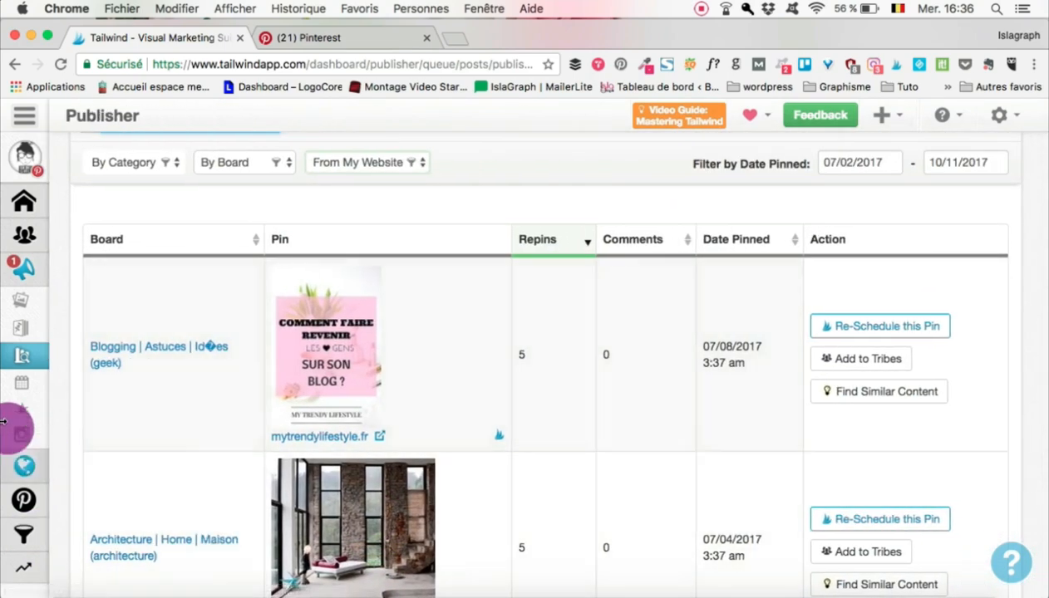
click(95, 394)
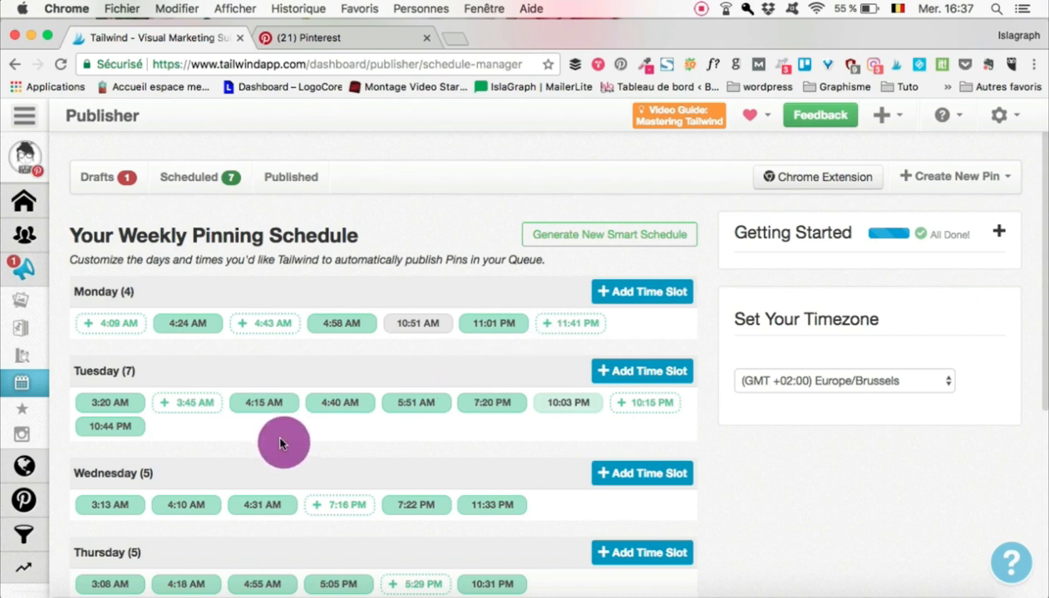
click(582, 325)
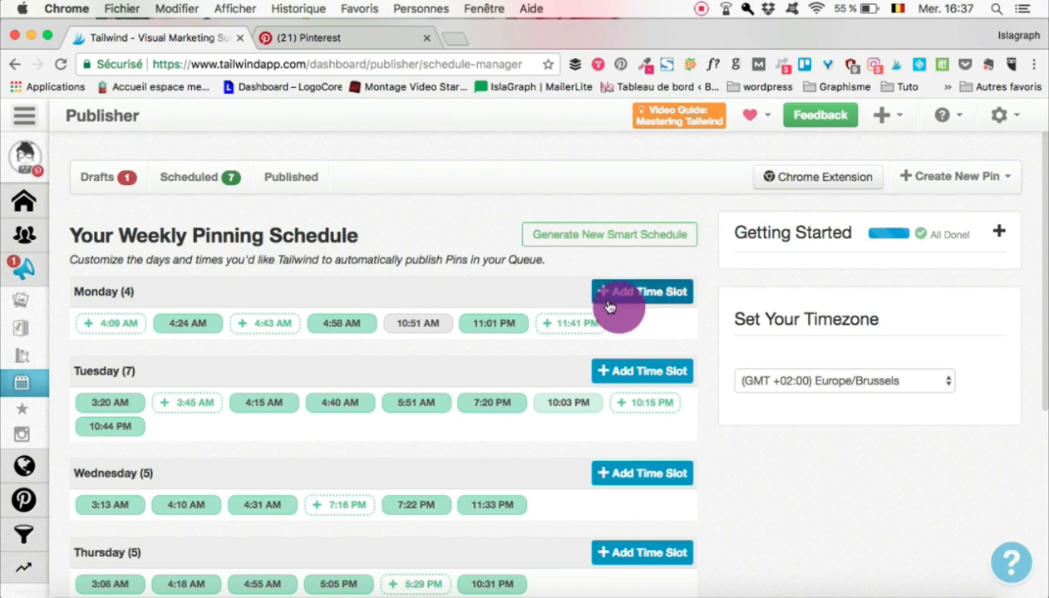
scroll(608, 305, down, 5)
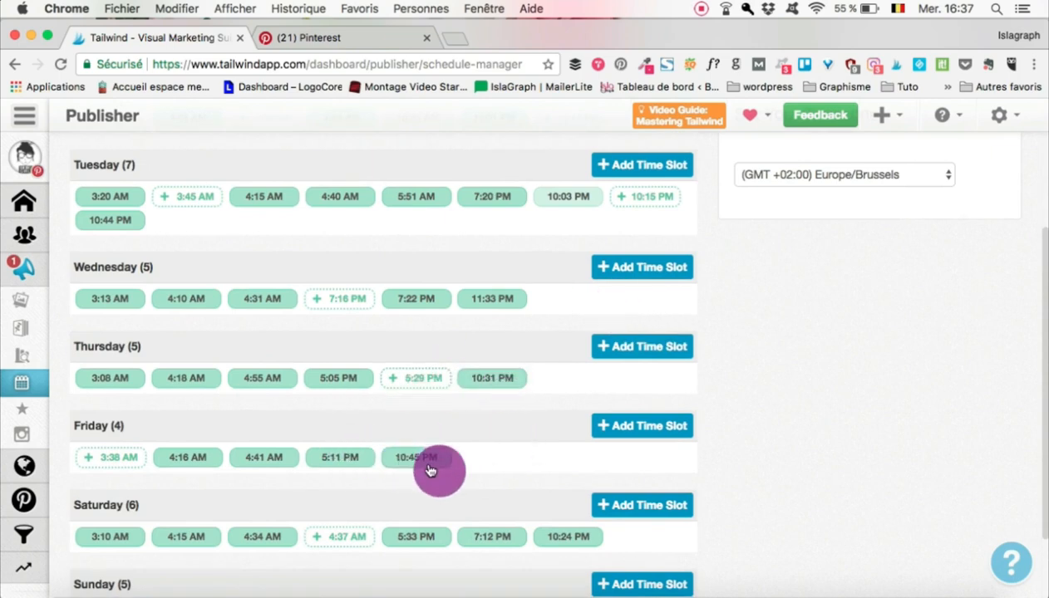
scroll(510, 428, down, 3)
scroll(513, 428, up, 10)
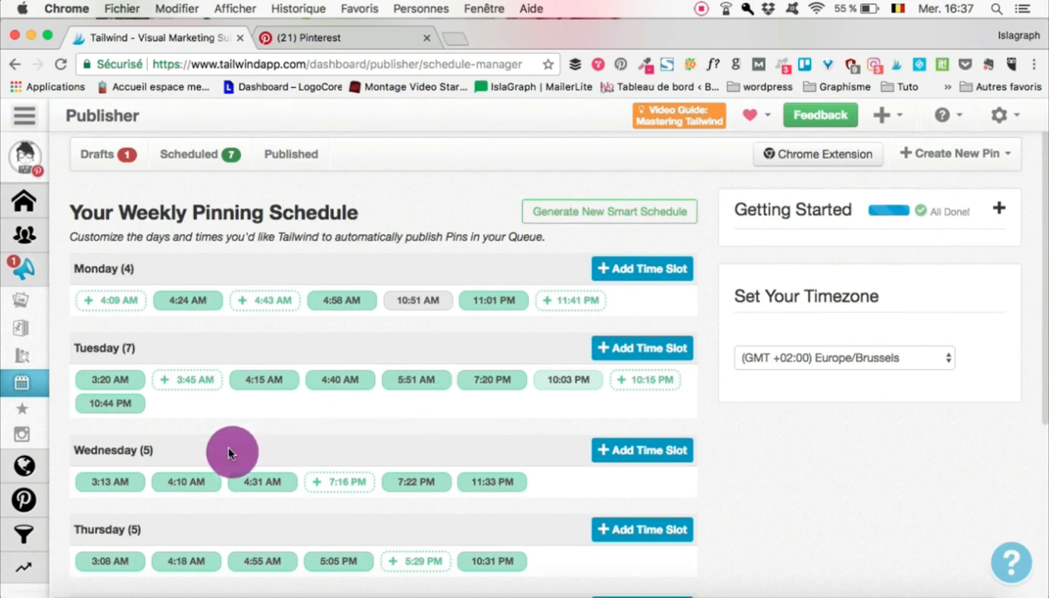
Open the board lists and examine the boards grouped in the Group Board list.
mouse_move(24, 403)
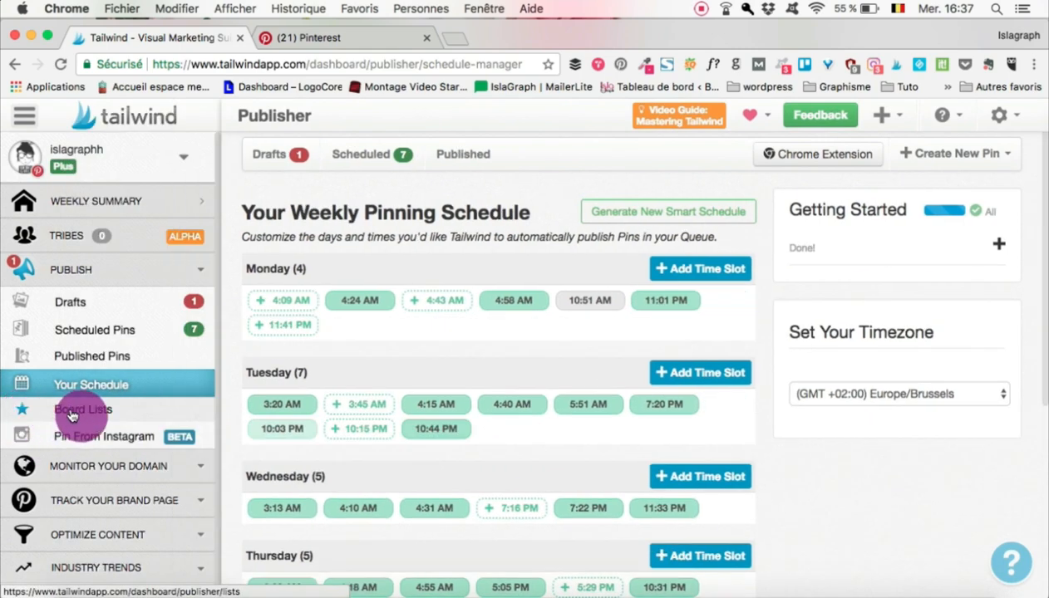
click(72, 416)
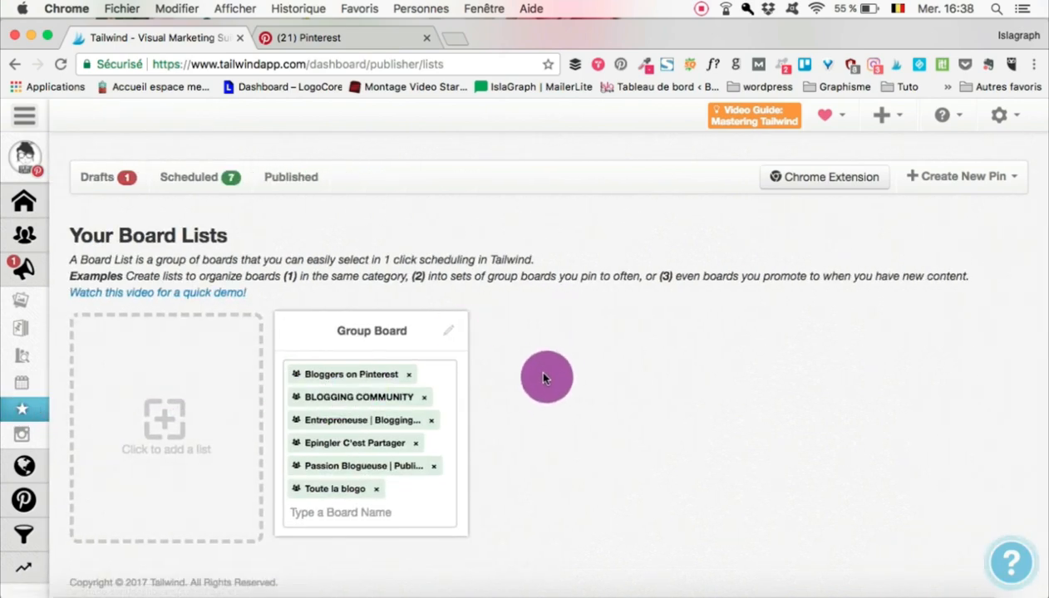
mouse_move(366, 330)
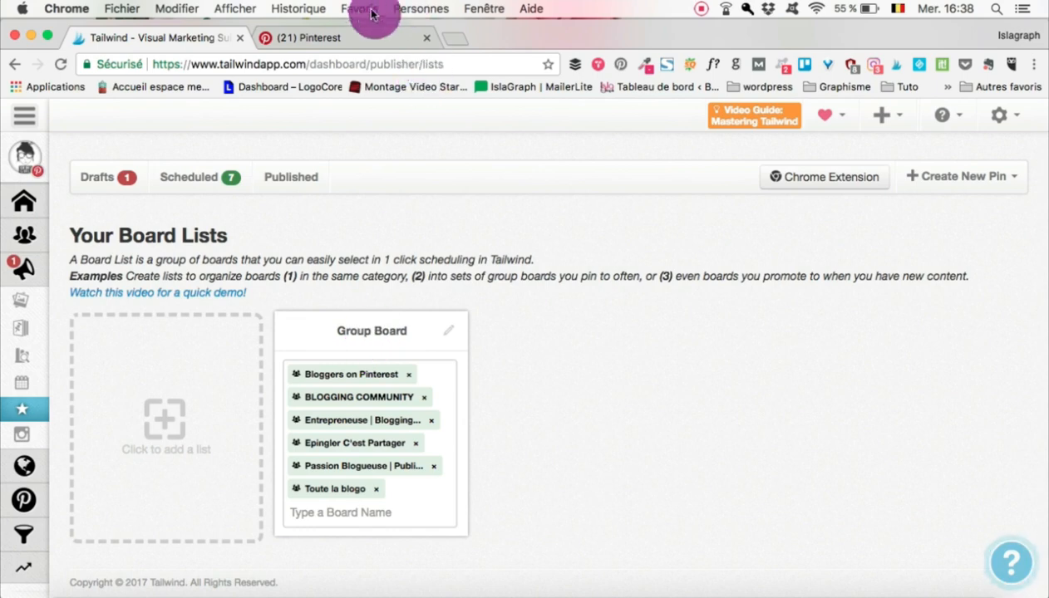
Switch to the Pinterest board Blogging | IslaBlog and send the "9 bénéfices à utiliser des vidéos" pin to Tailwind for scheduling.
click(349, 43)
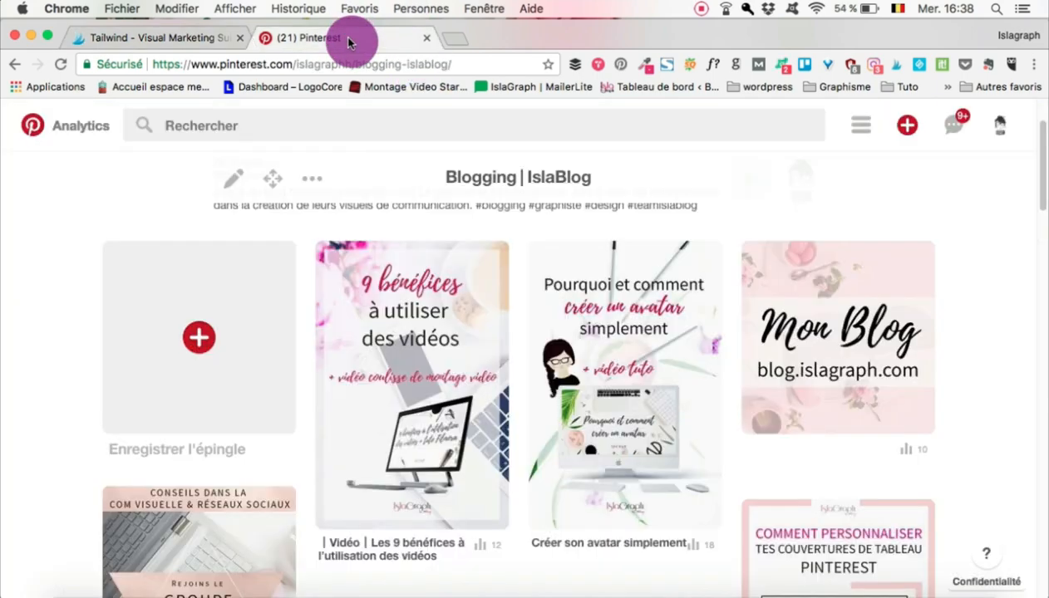
mouse_move(356, 306)
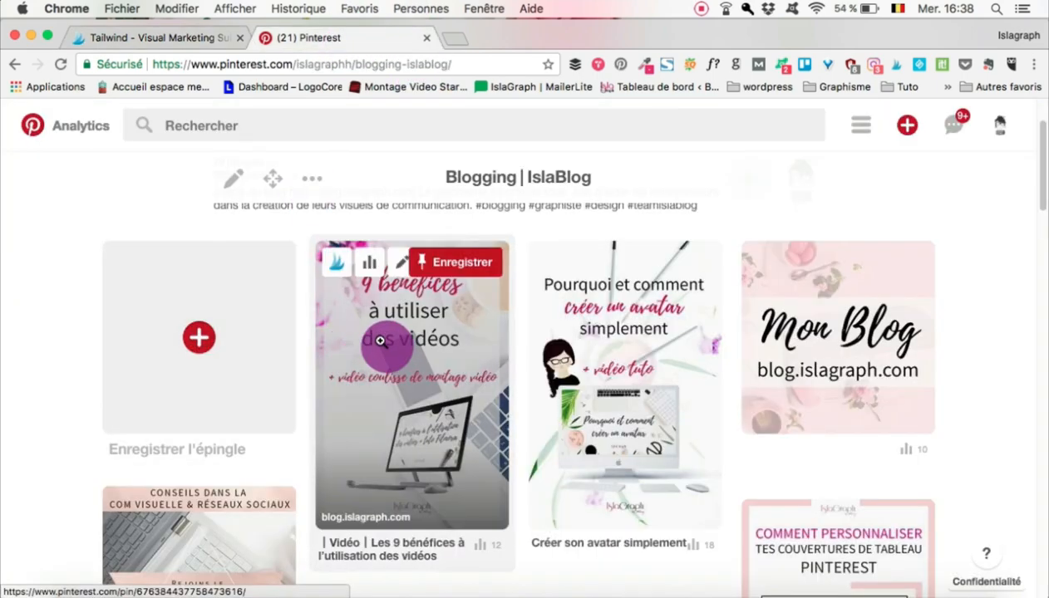
click(336, 276)
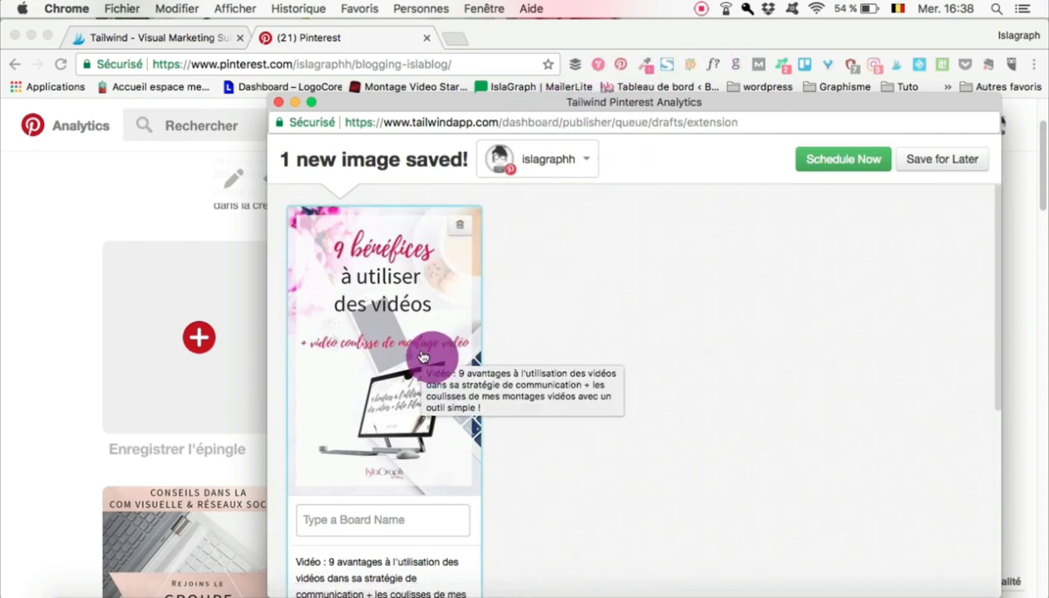
Assign the Group Board list to the new pin draft and check its description and sharing options.
scroll(421, 358, down, 3)
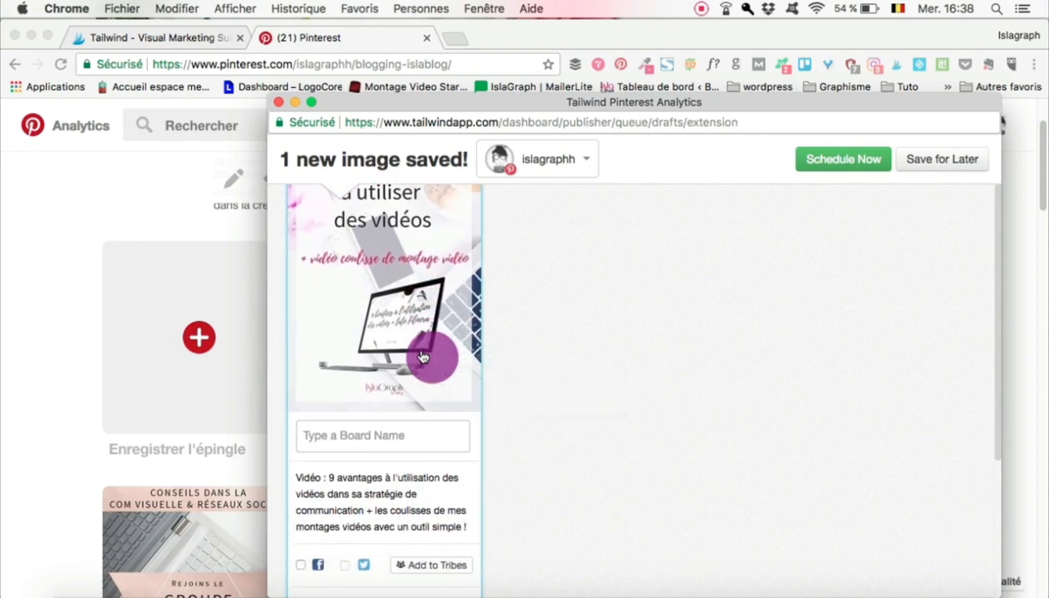
scroll(615, 278, down, 2)
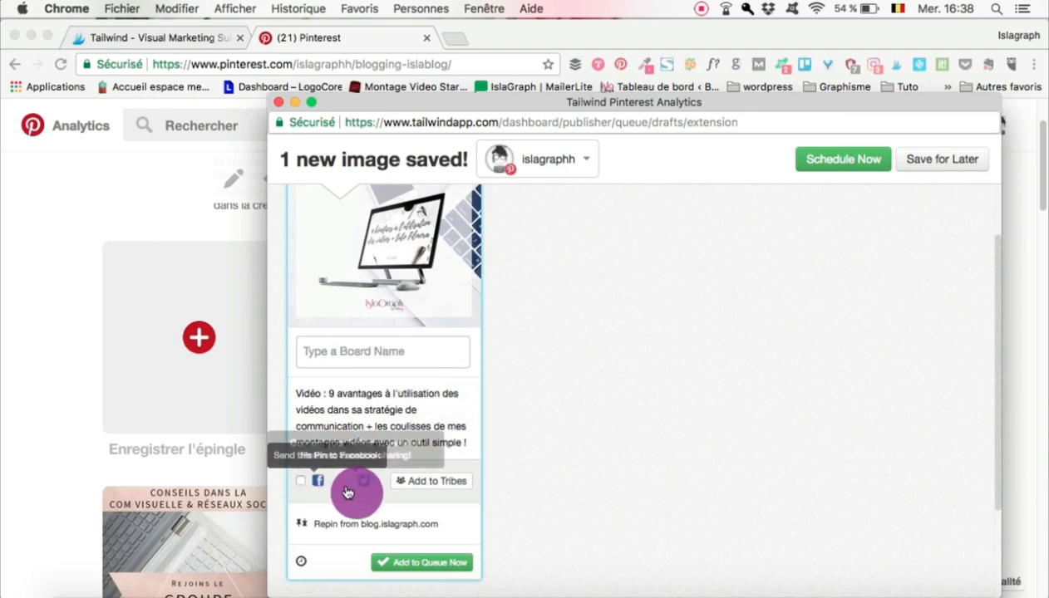
click(399, 343)
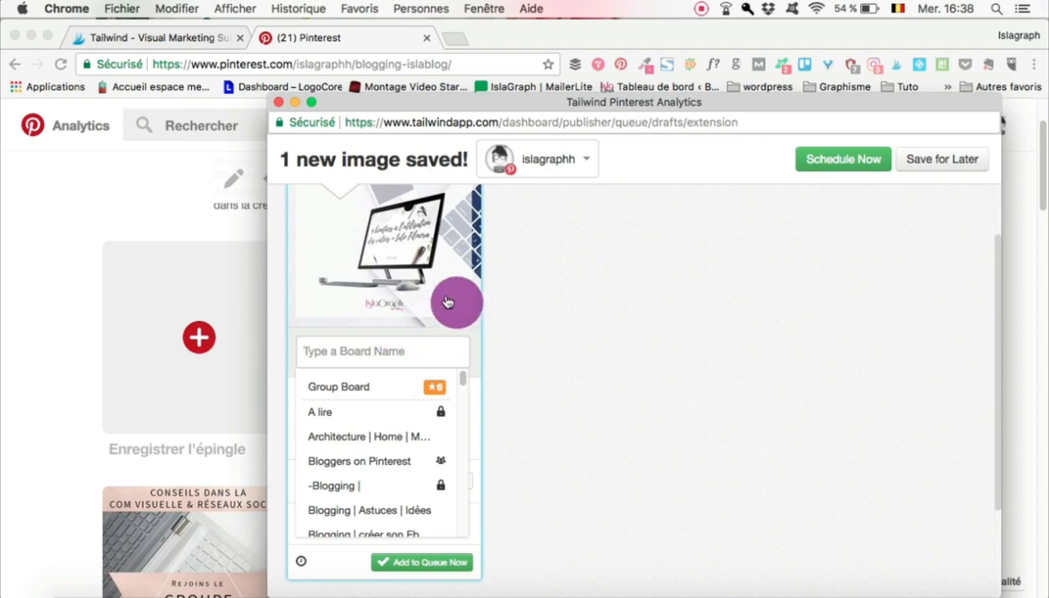
mouse_move(453, 306)
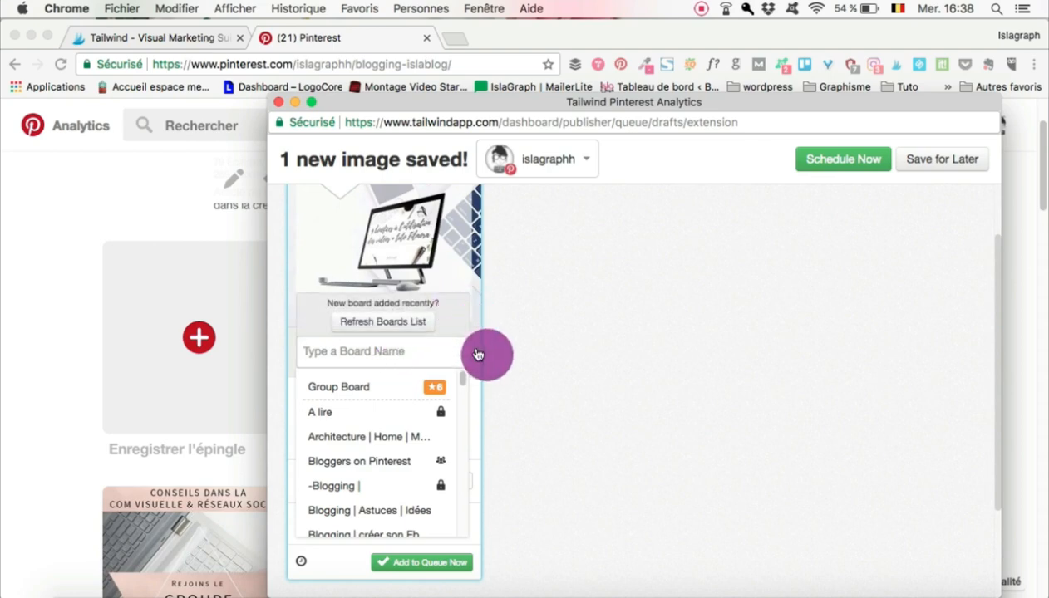
click(339, 389)
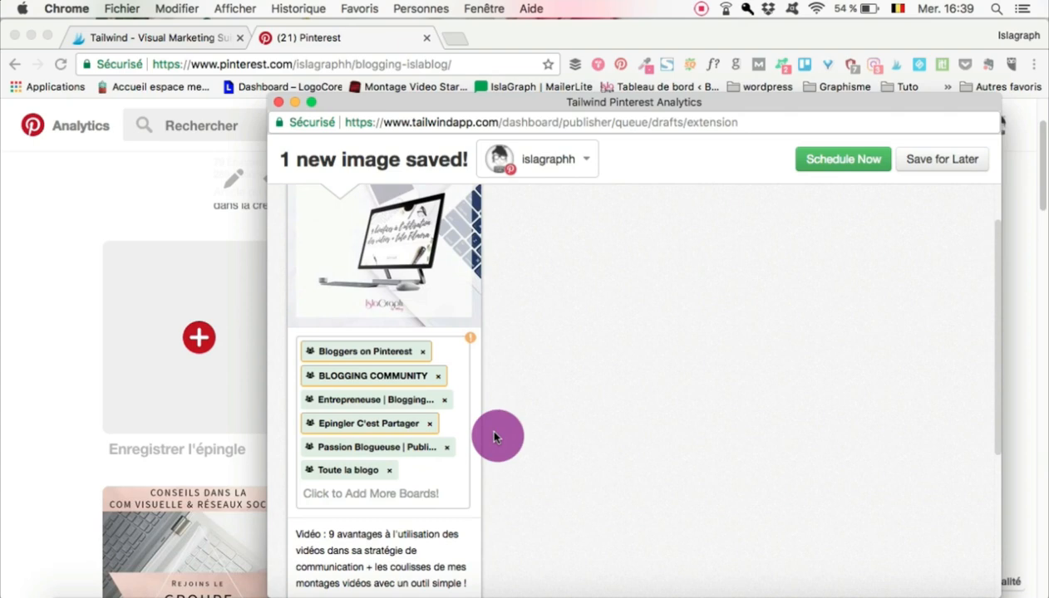
scroll(494, 434, down, 2)
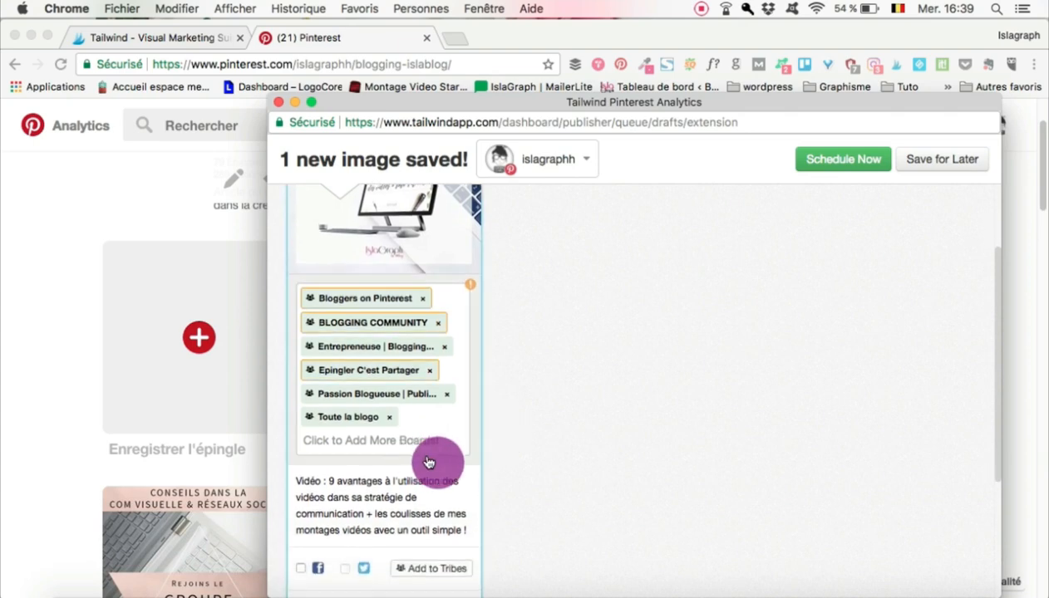
scroll(428, 463, down, 3)
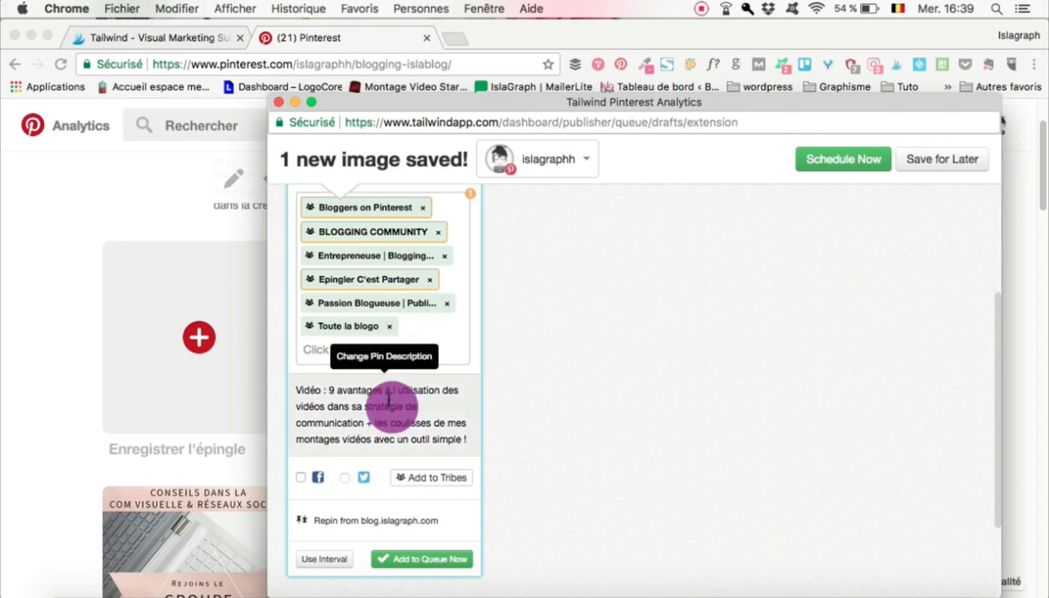
Set a 13h minimum interval between the draft's pins with the Optimized interval type and apply it.
scroll(388, 401, down, 2)
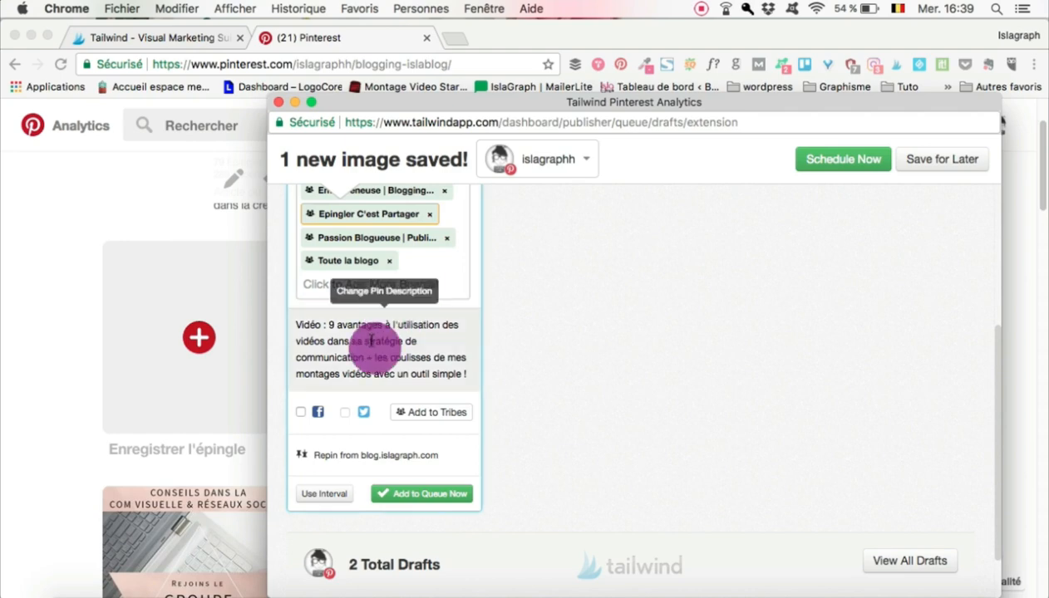
click(326, 500)
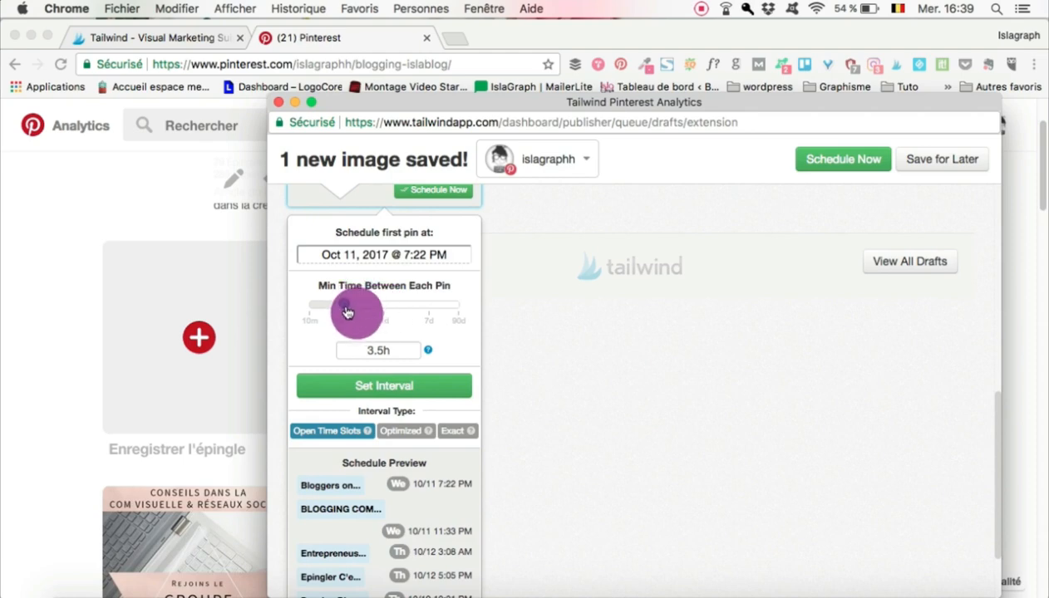
mouse_move(347, 311)
mouse_down()
mouse_move(449, 299)
mouse_move(366, 319)
mouse_up()
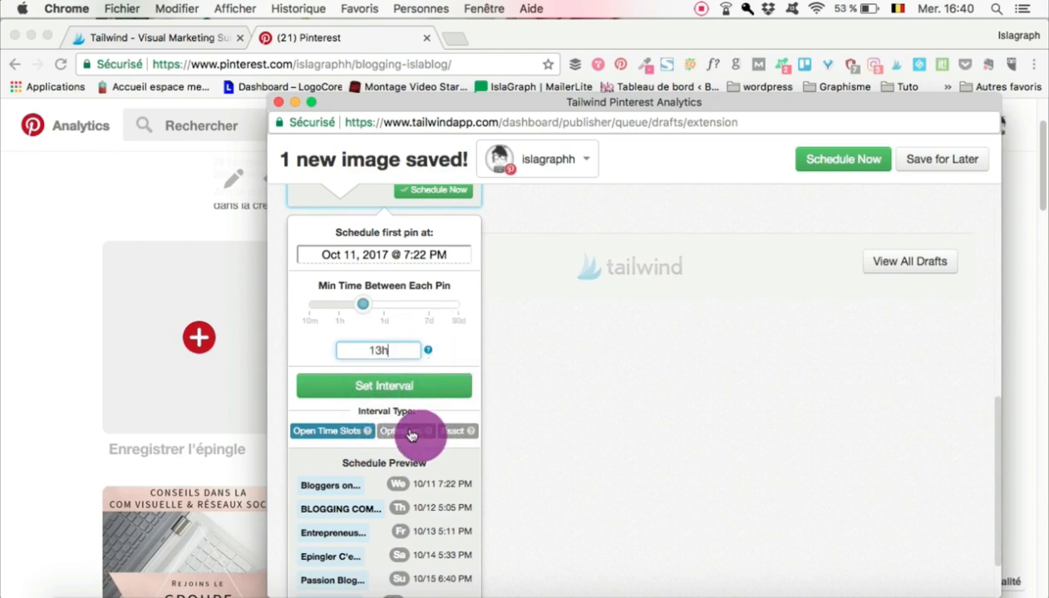
scroll(409, 436, down, 2)
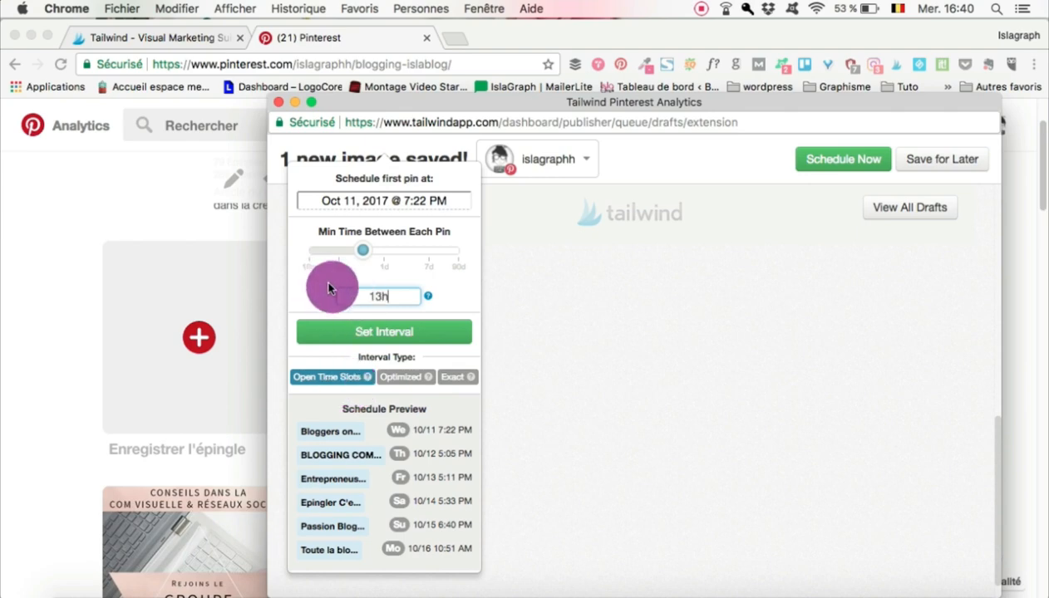
click(396, 379)
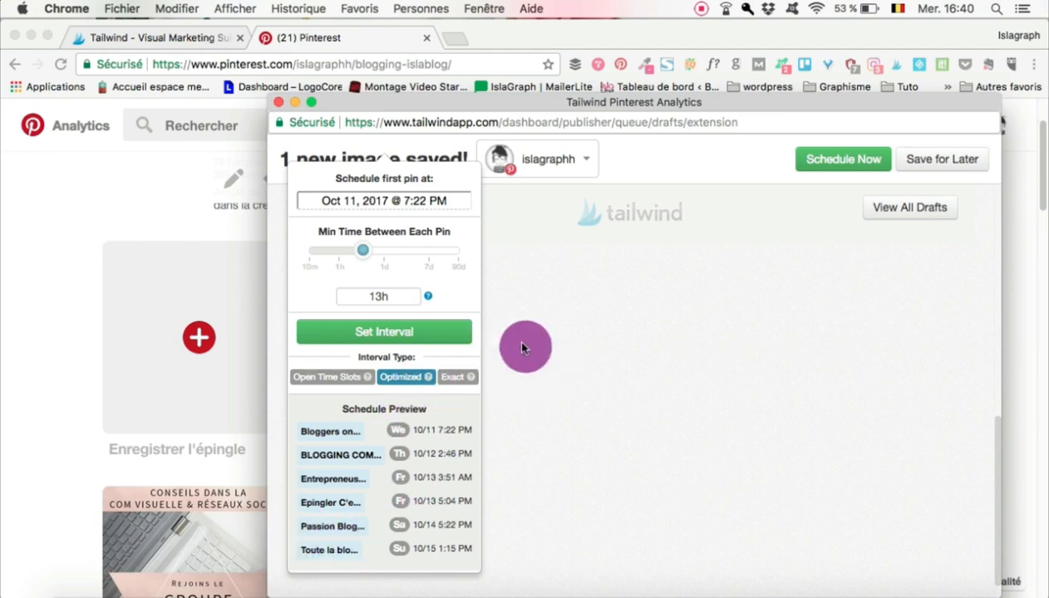
click(429, 333)
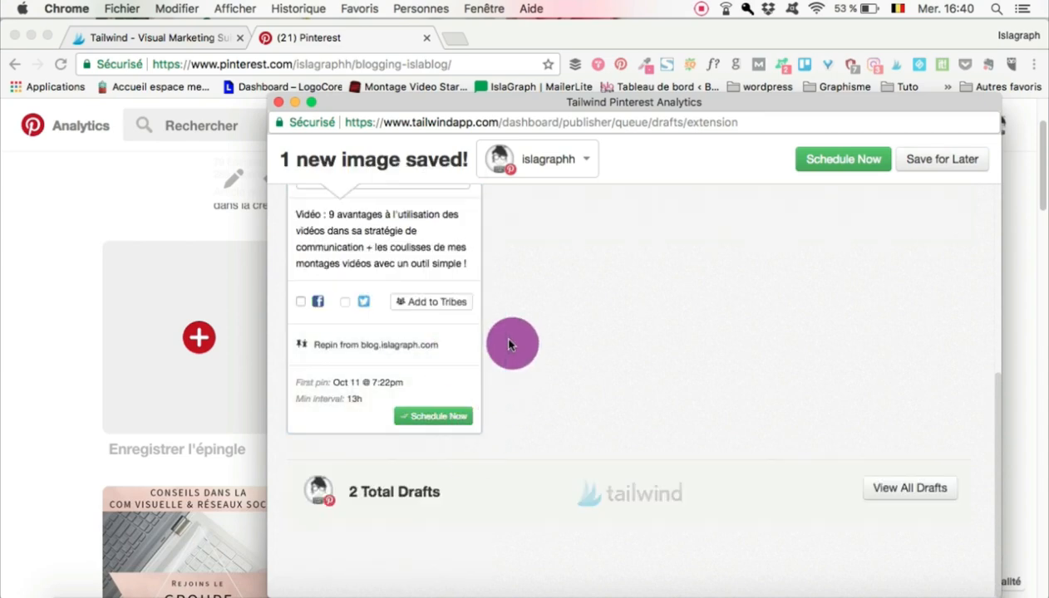
scroll(510, 345, up, 3)
scroll(510, 345, down, 3)
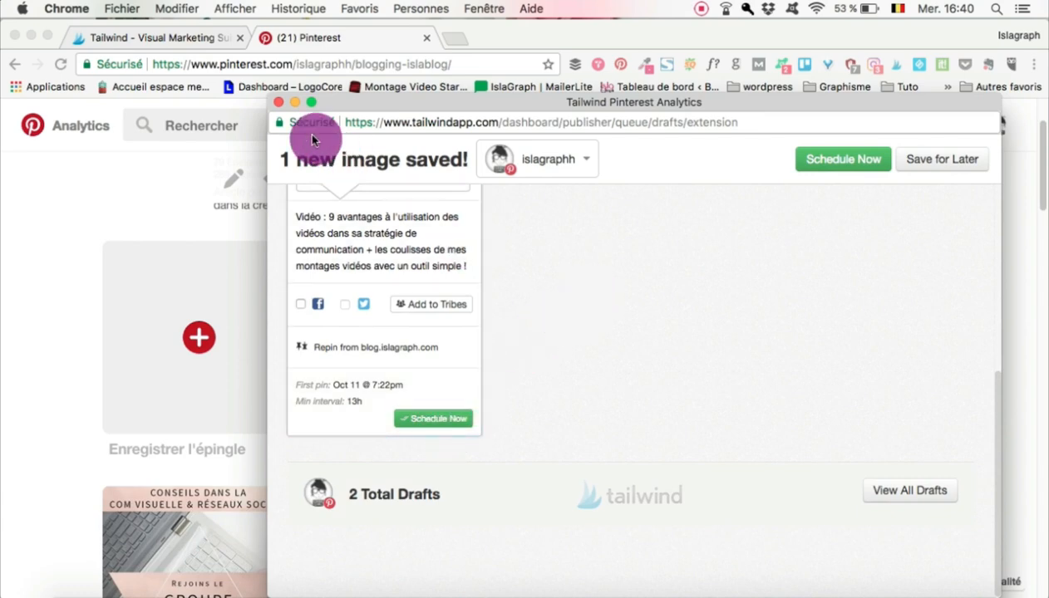
Leave the draft window without scheduling the pin and open Tailwind's Pin From Instagram section.
click(279, 104)
click(647, 233)
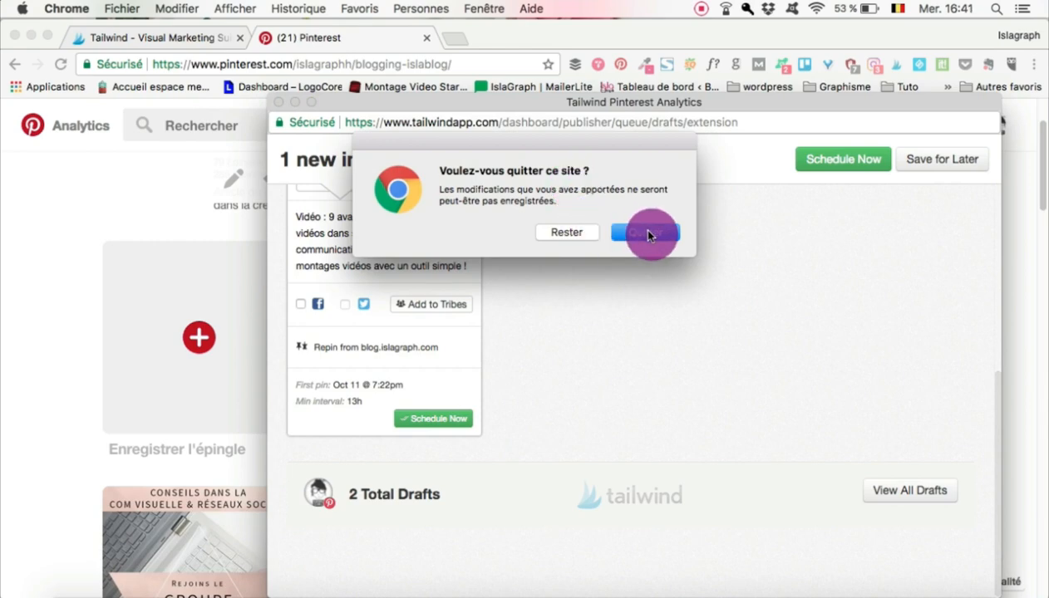
click(192, 40)
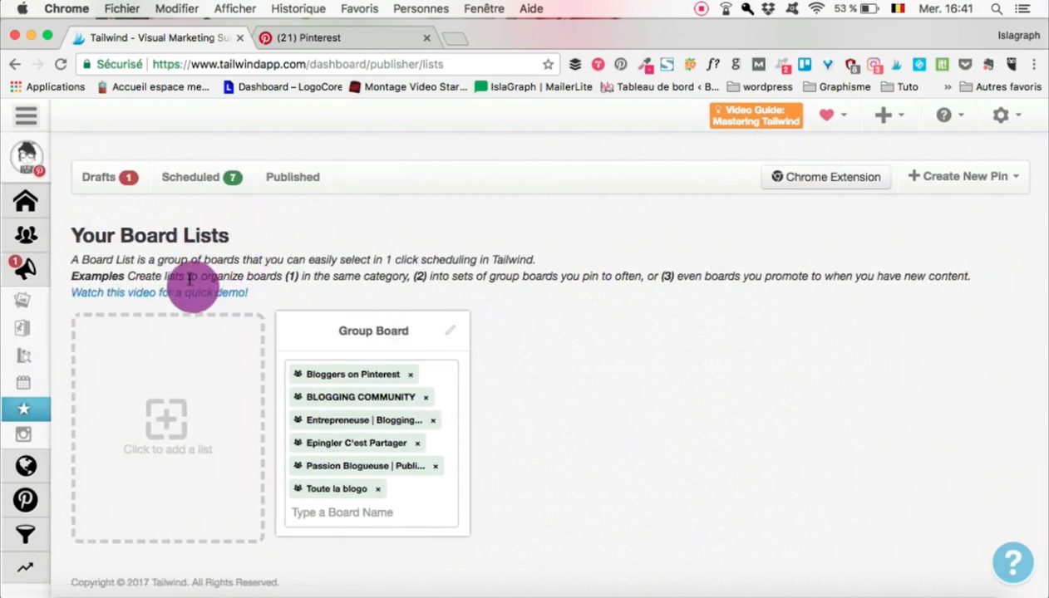
mouse_move(40, 428)
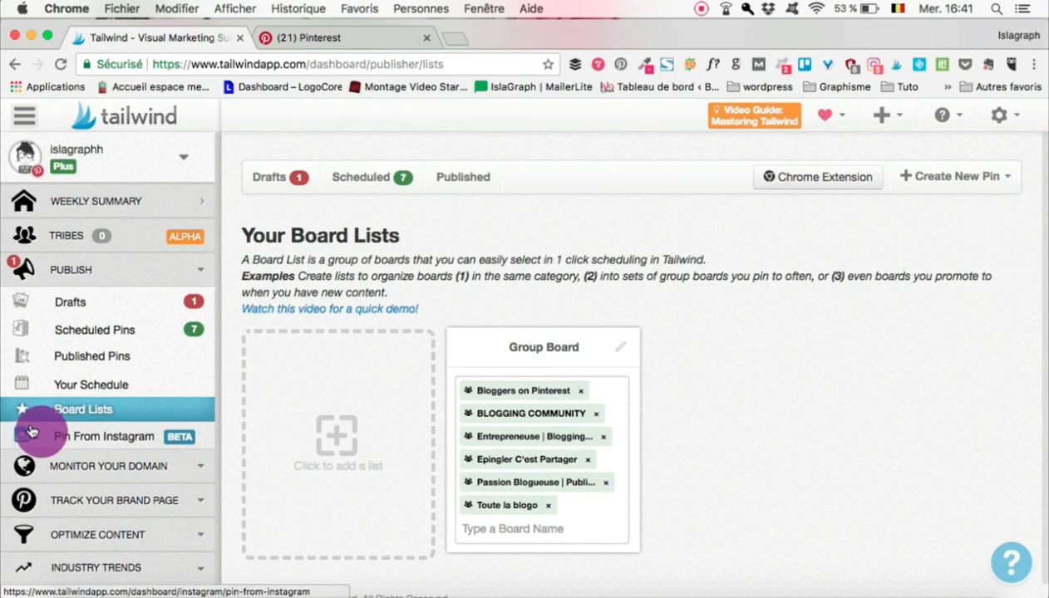
click(103, 440)
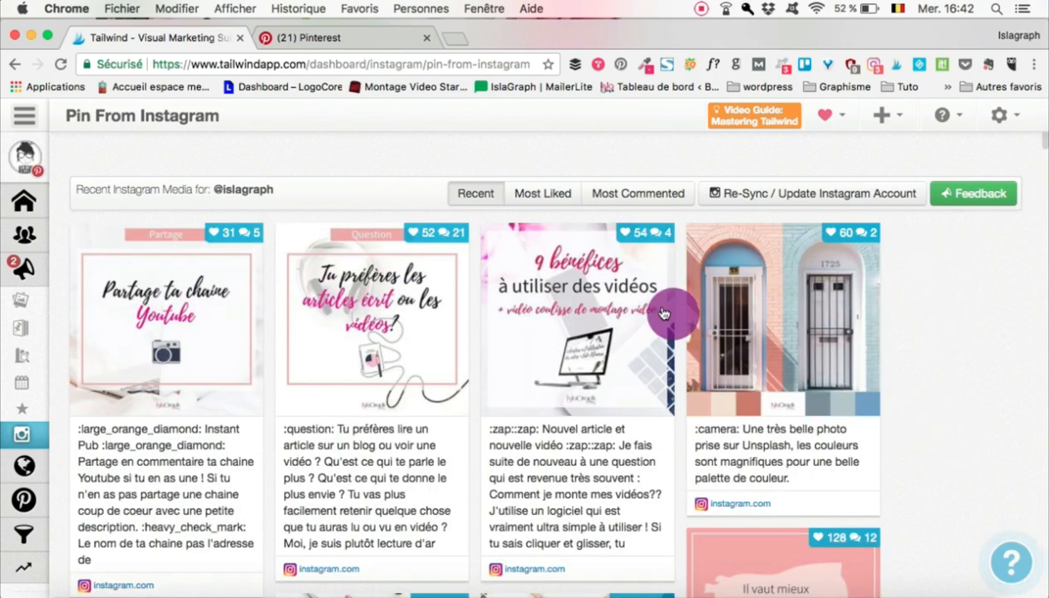
View the Instagram media by Most Liked and Most Commented, and return to the Recent posts.
mouse_move(353, 254)
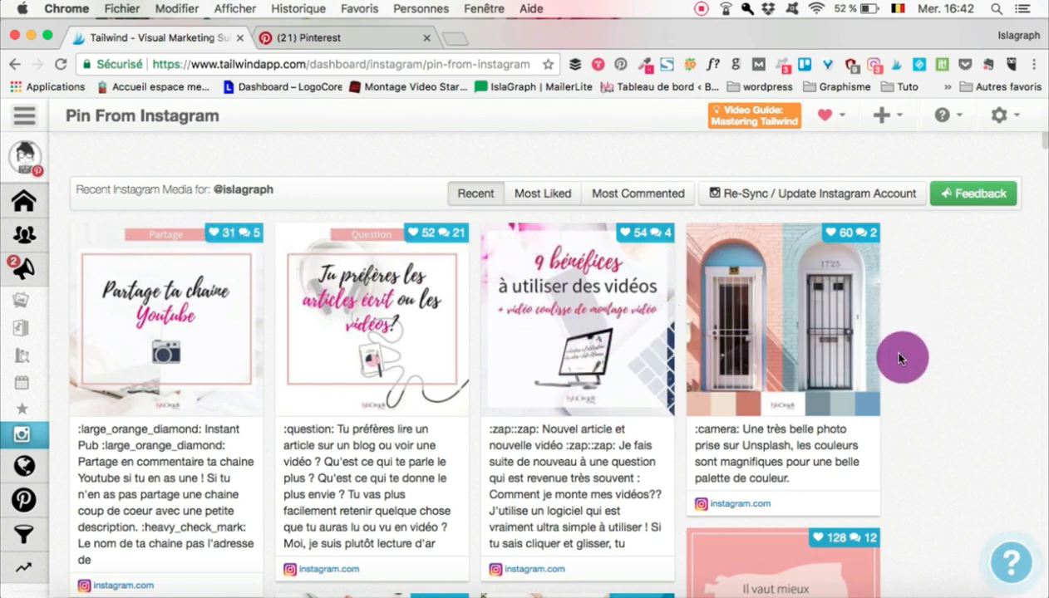
click(532, 196)
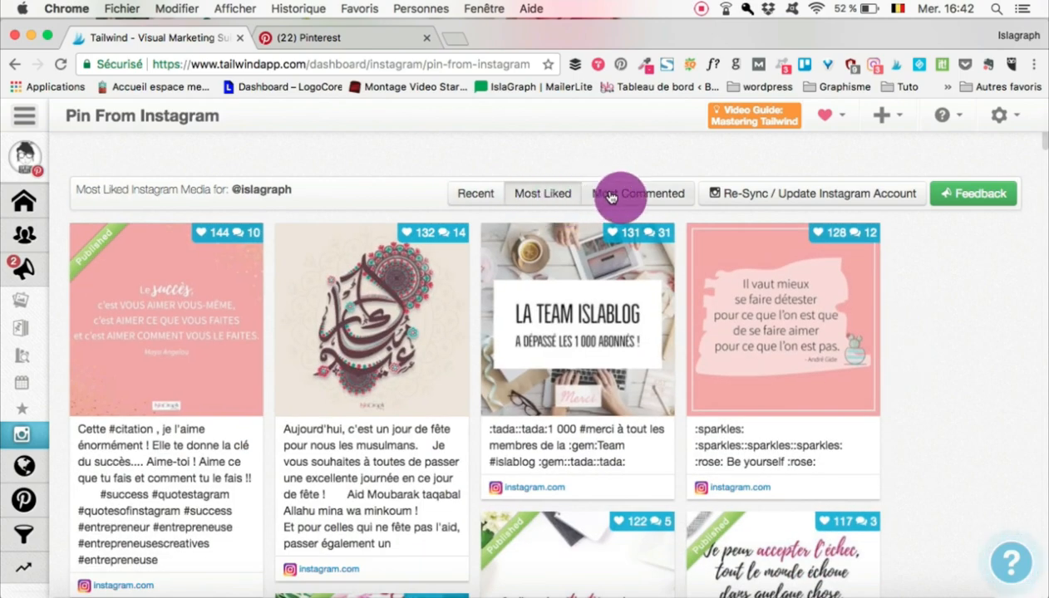
click(622, 194)
click(485, 193)
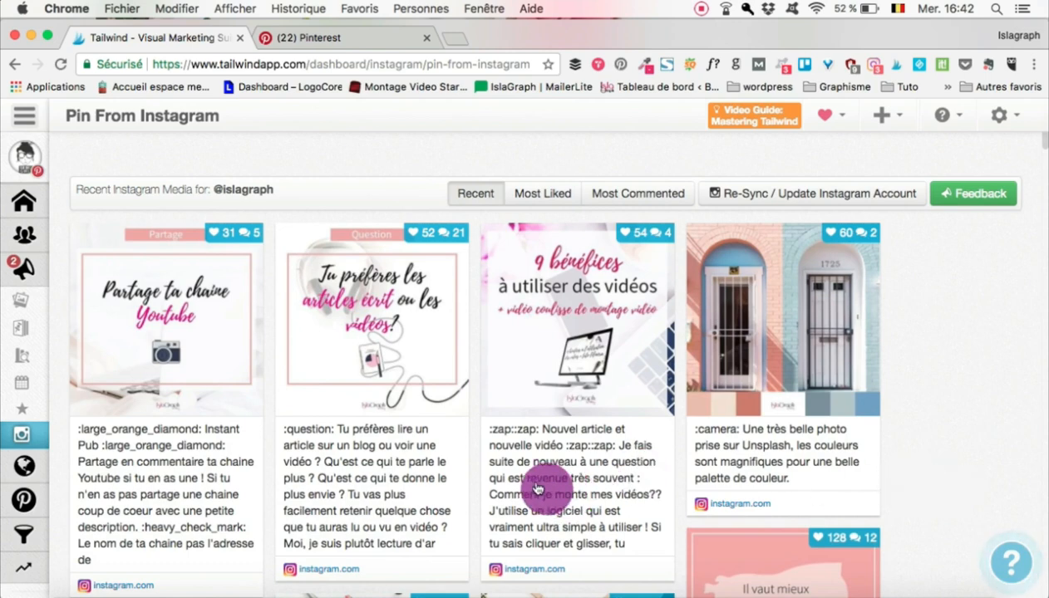
scroll(341, 401, down, 1)
scroll(332, 406, down, 1)
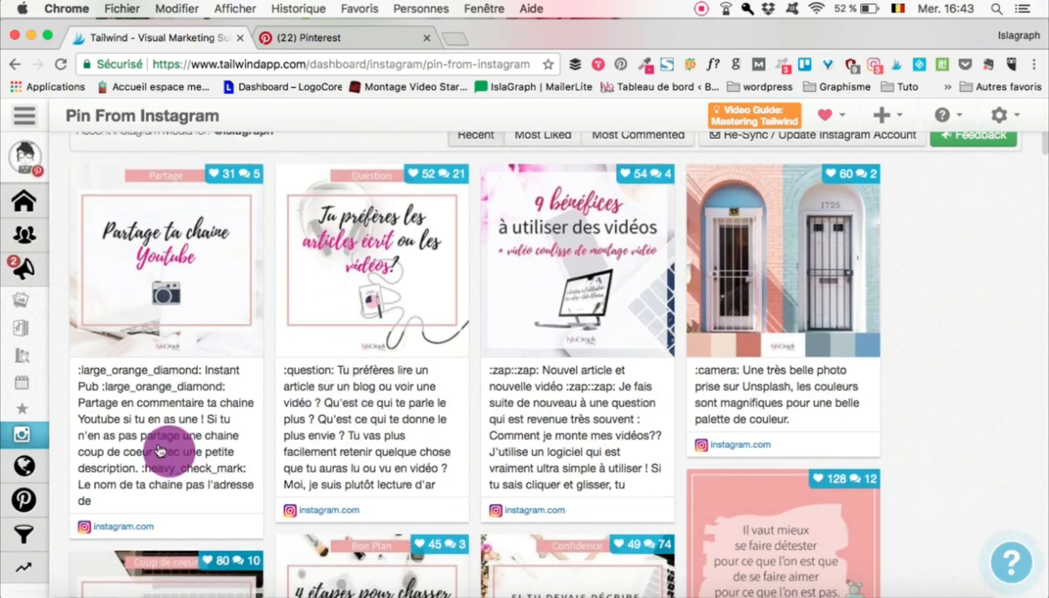
Start scheduling the "Partage ta chaine Youtube" post, check the available boards and close the new pin form without saving.
mouse_move(223, 217)
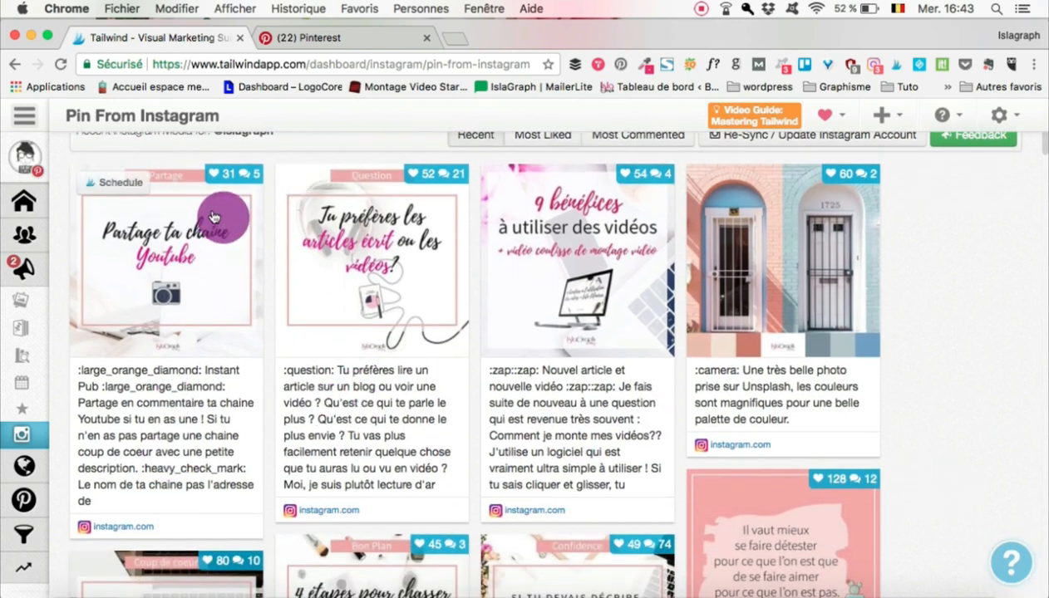
click(151, 209)
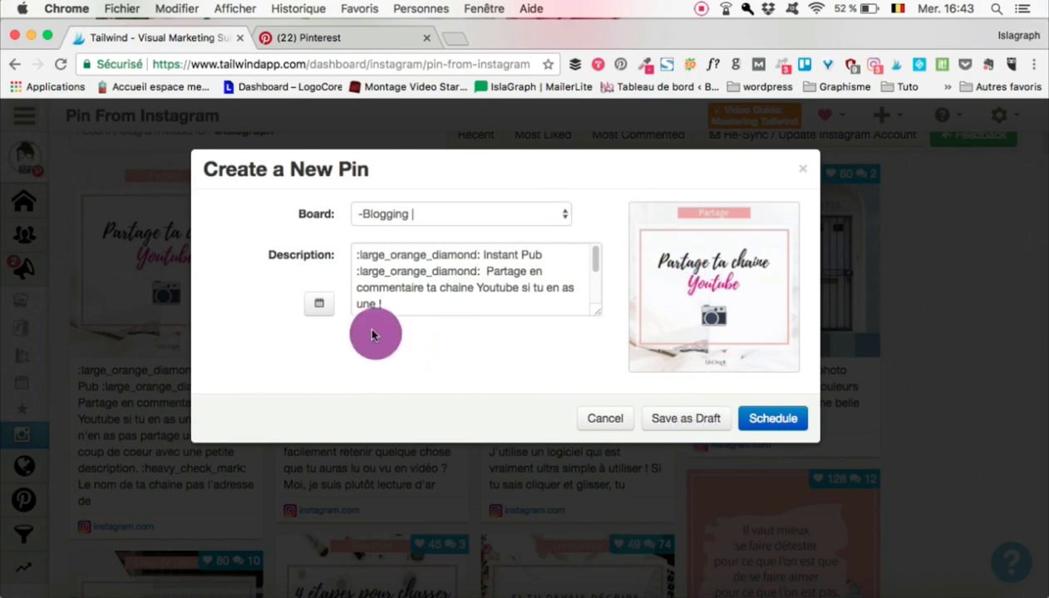
click(502, 216)
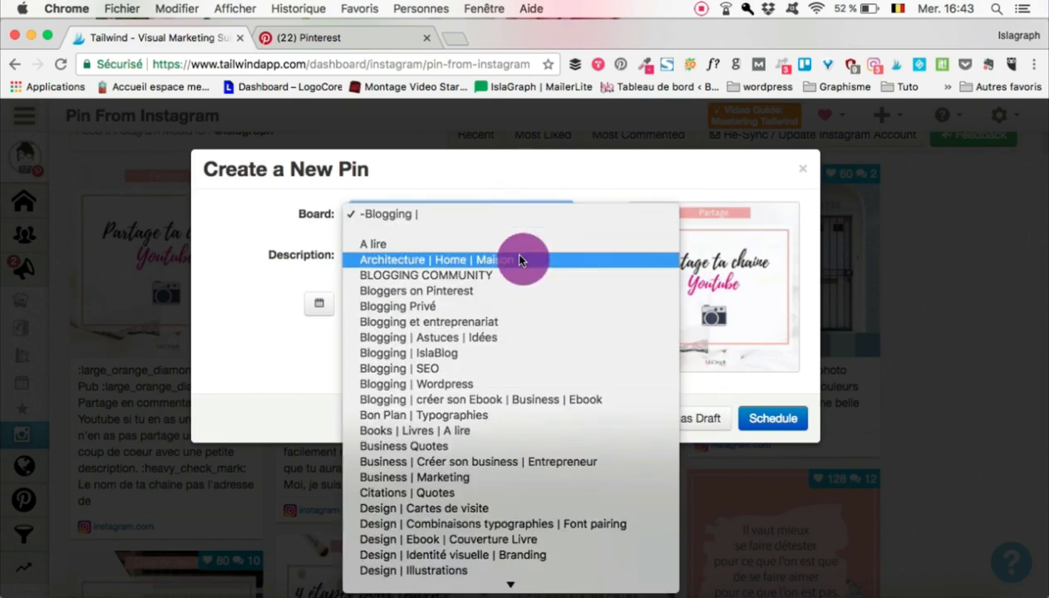
click(568, 171)
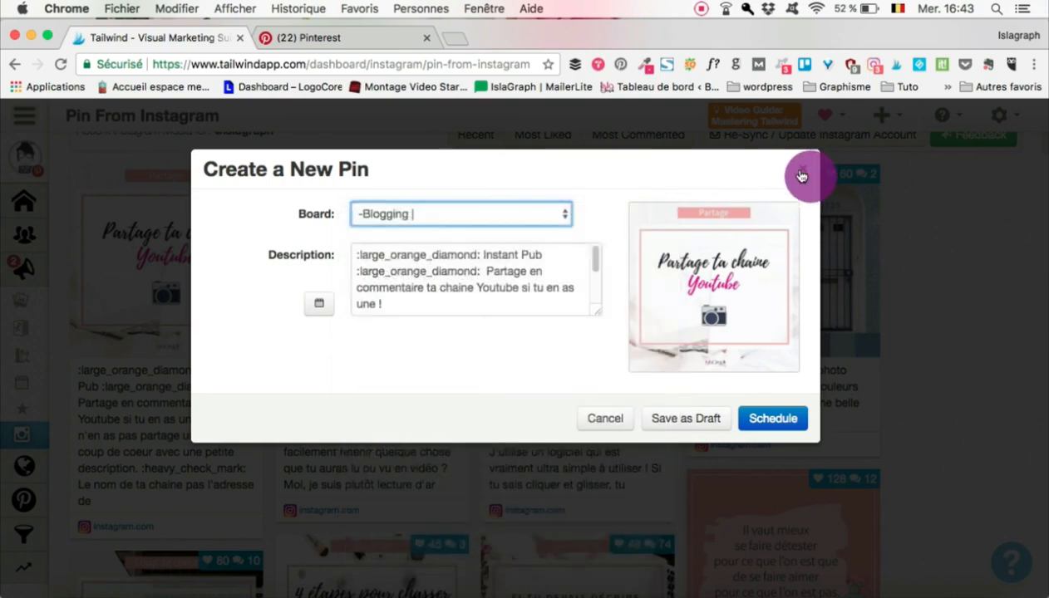
click(801, 175)
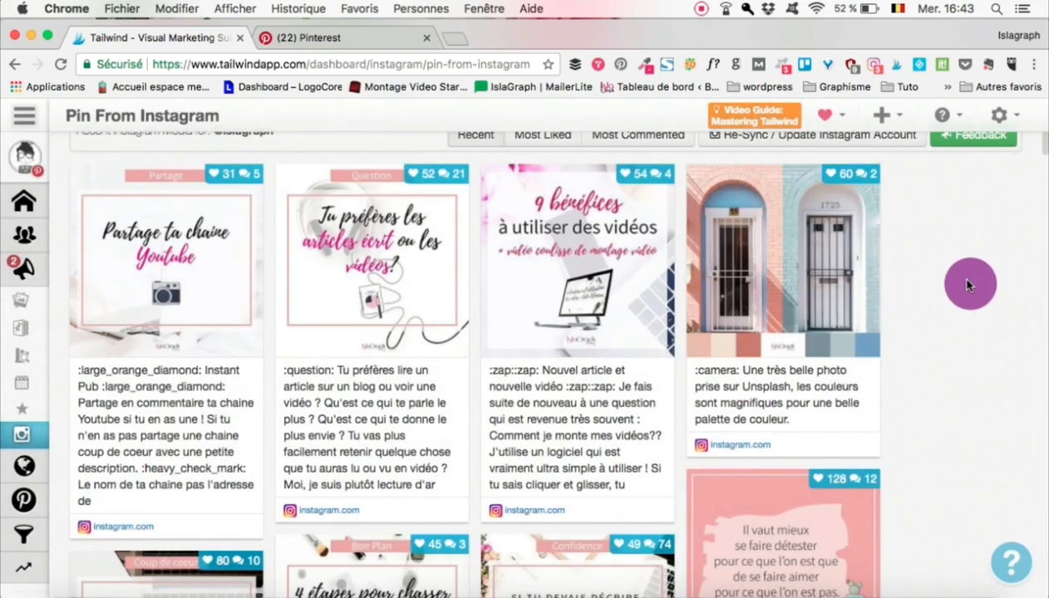
scroll(967, 284, up, 1)
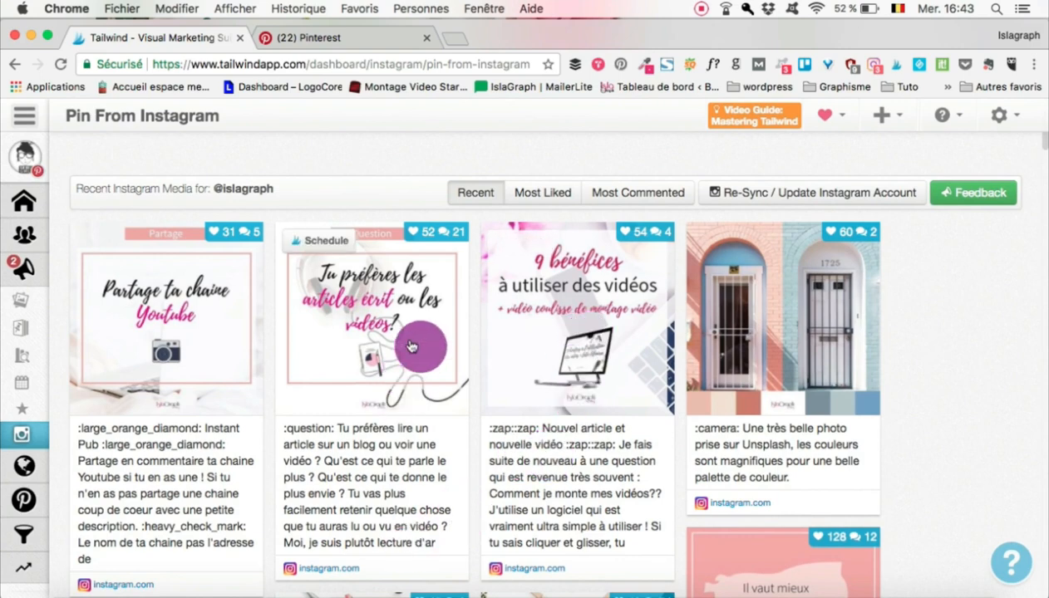
scroll(411, 347, down, 2)
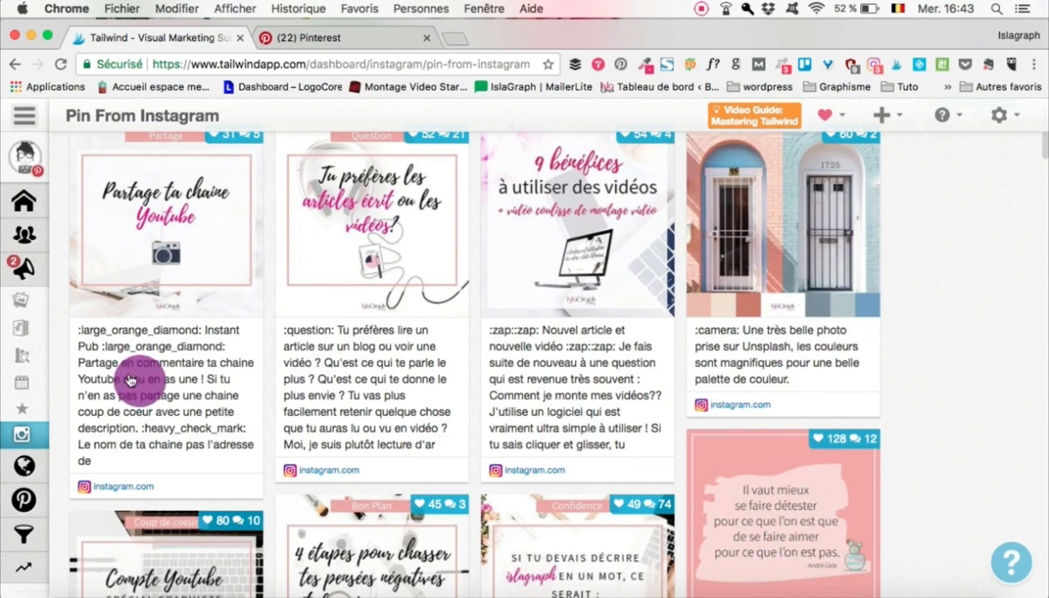
Open the Monitor Your Domain insights and review the pin volume chart and trending images for the blog.
mouse_move(20, 410)
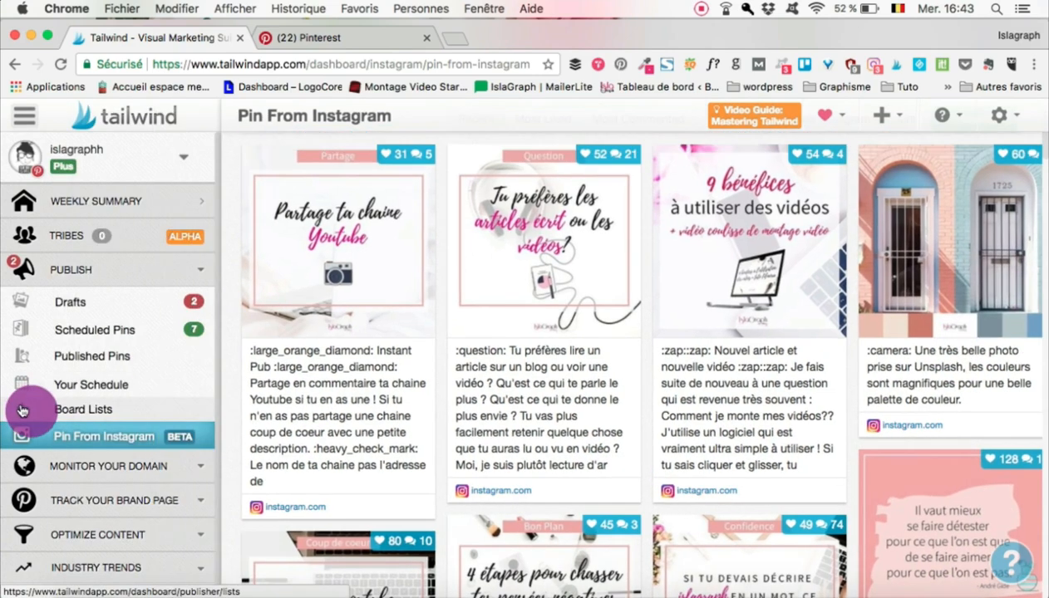
click(94, 468)
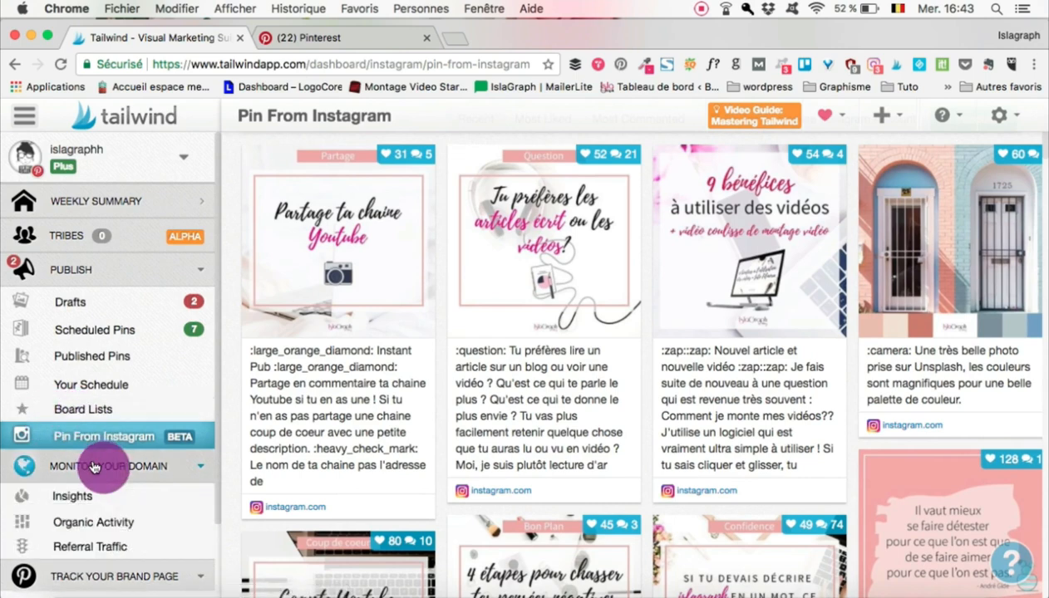
click(87, 504)
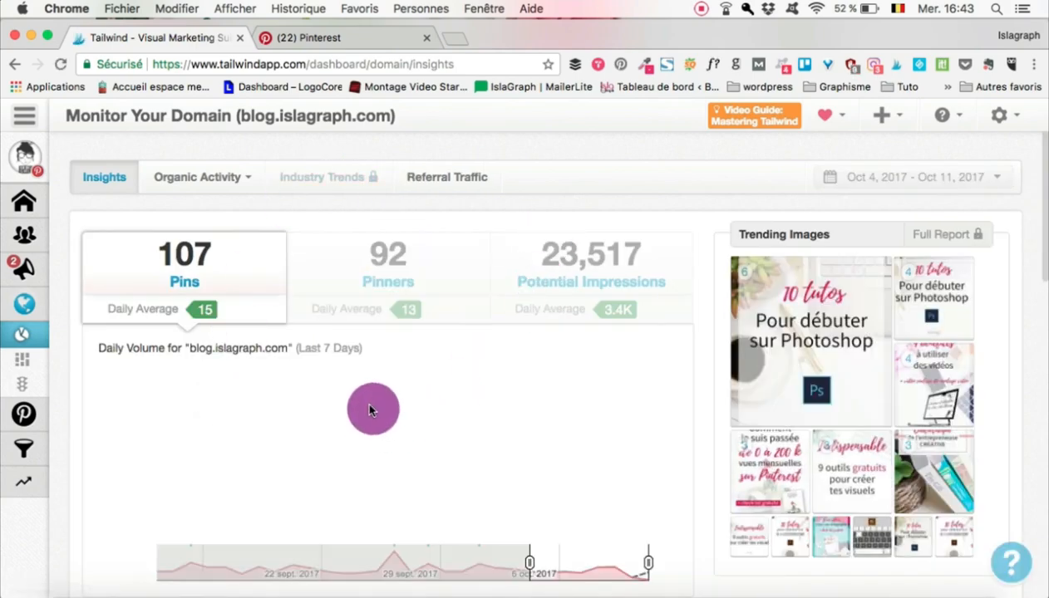
scroll(370, 408, down, 3)
scroll(371, 409, up, 3)
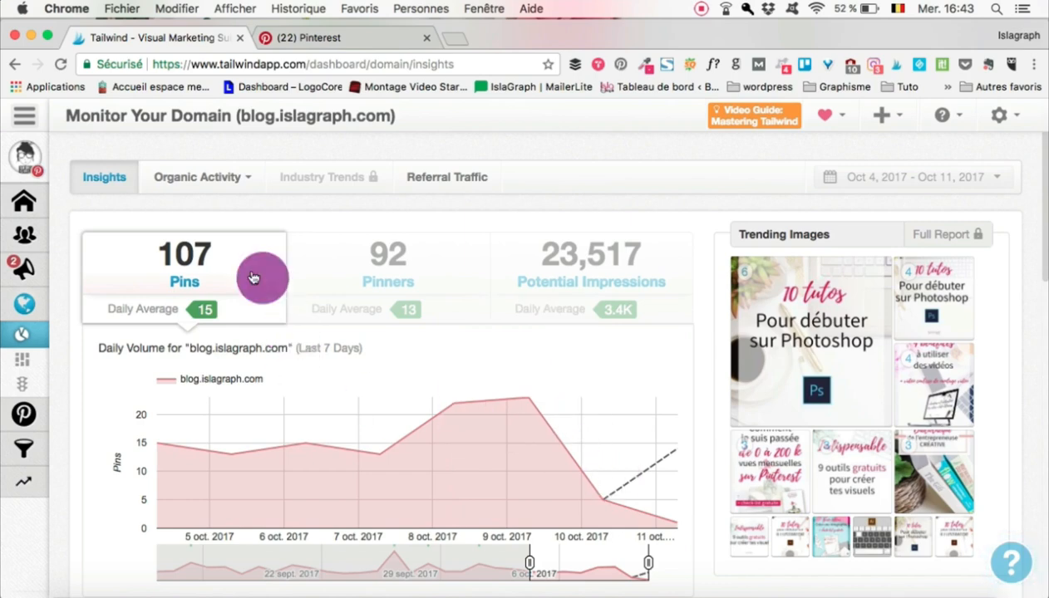
Open the domain's referral traffic report and examine its visits, visitors, pageviews and revenue.
click(235, 181)
click(425, 180)
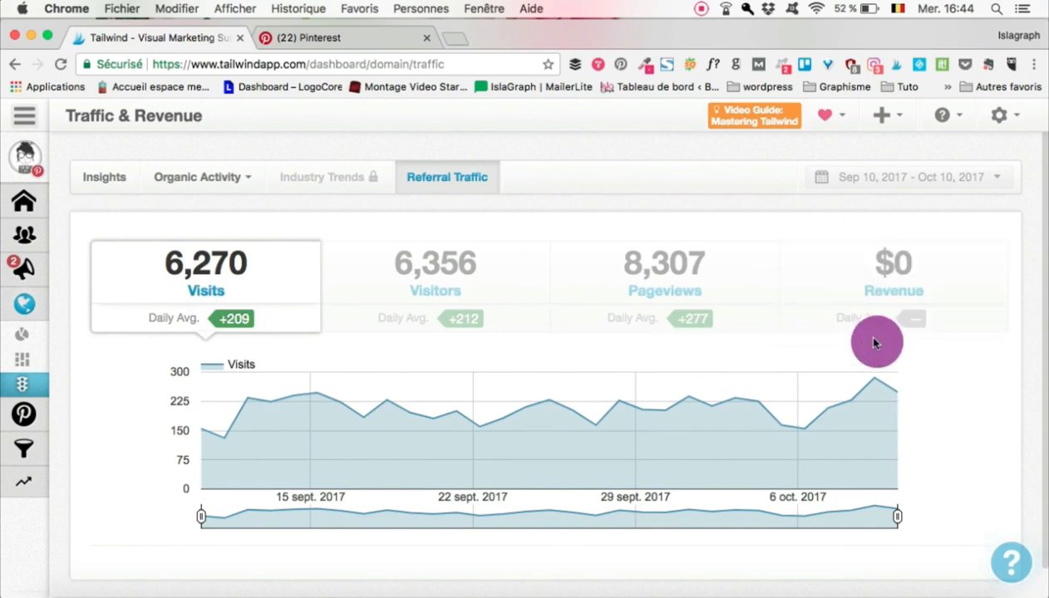
mouse_move(508, 431)
Open the brand page's Profile Performance report and examine follower growth, virality score and engagement figures.
mouse_move(18, 400)
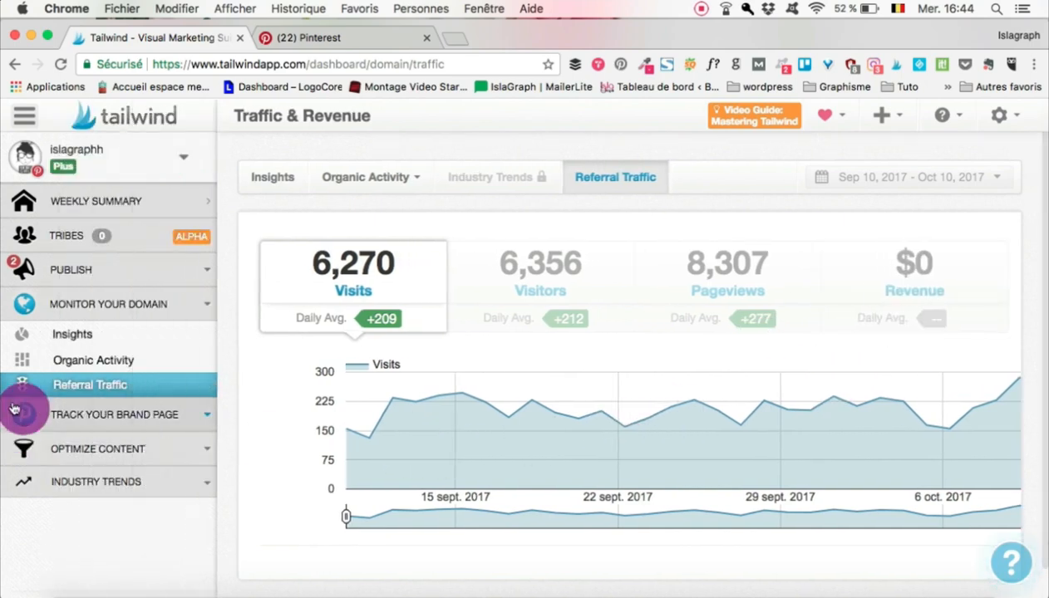
click(103, 416)
click(117, 444)
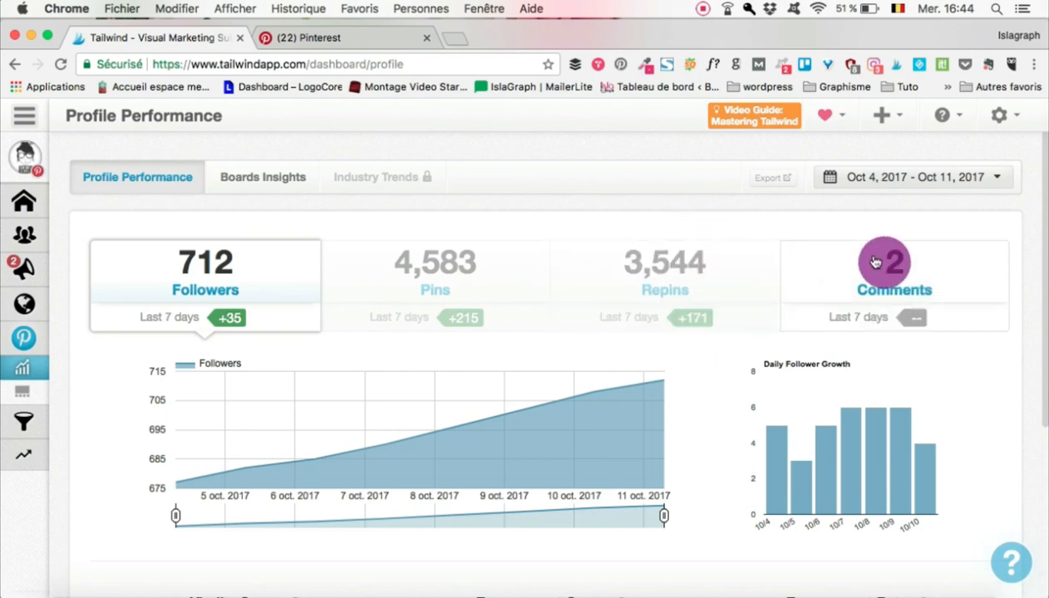
scroll(623, 499, down, 3)
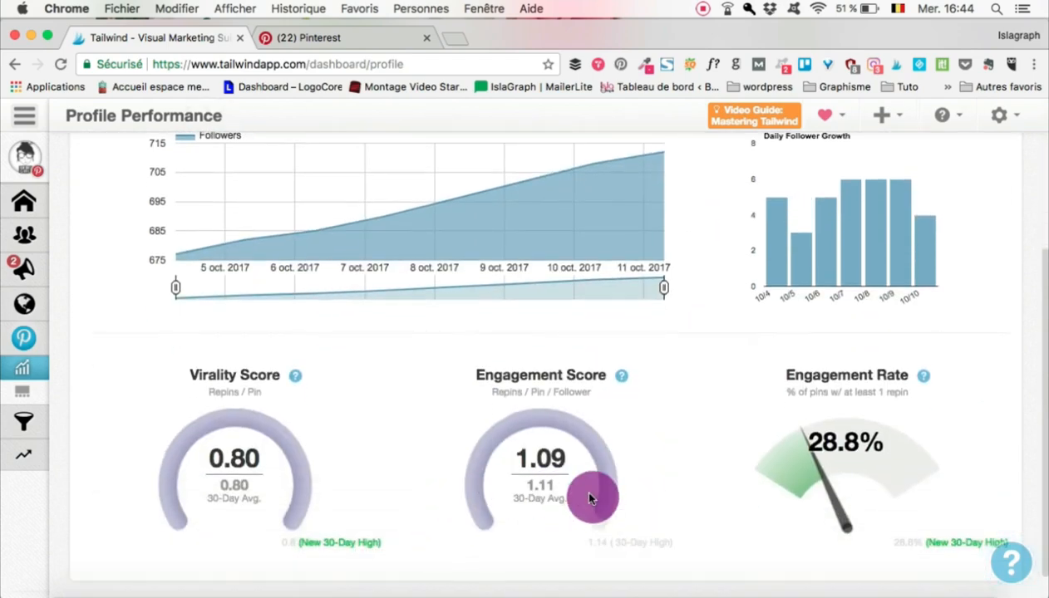
scroll(602, 443, down, 1)
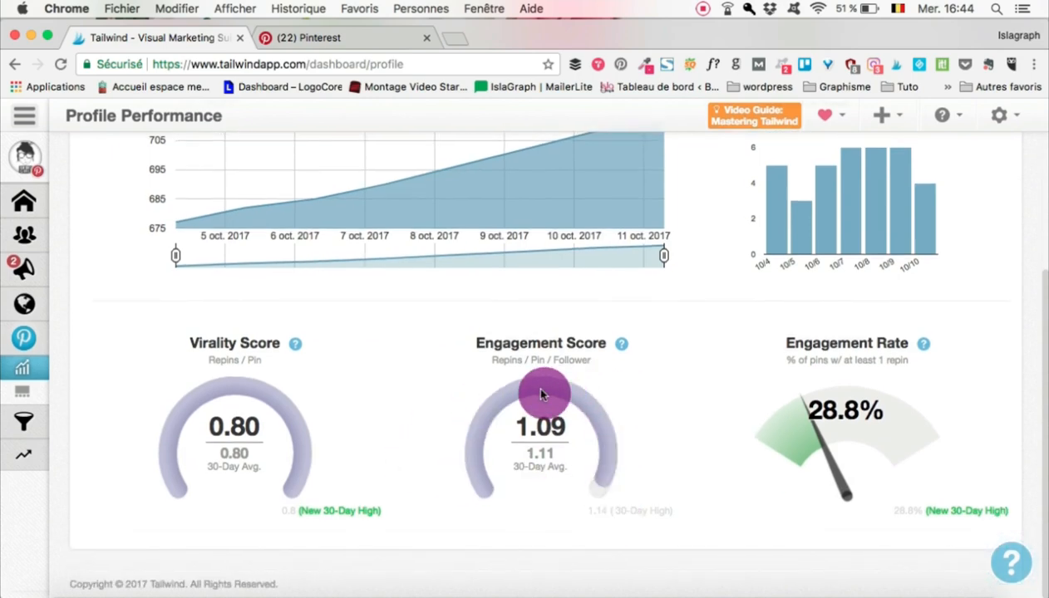
scroll(541, 395, up, 5)
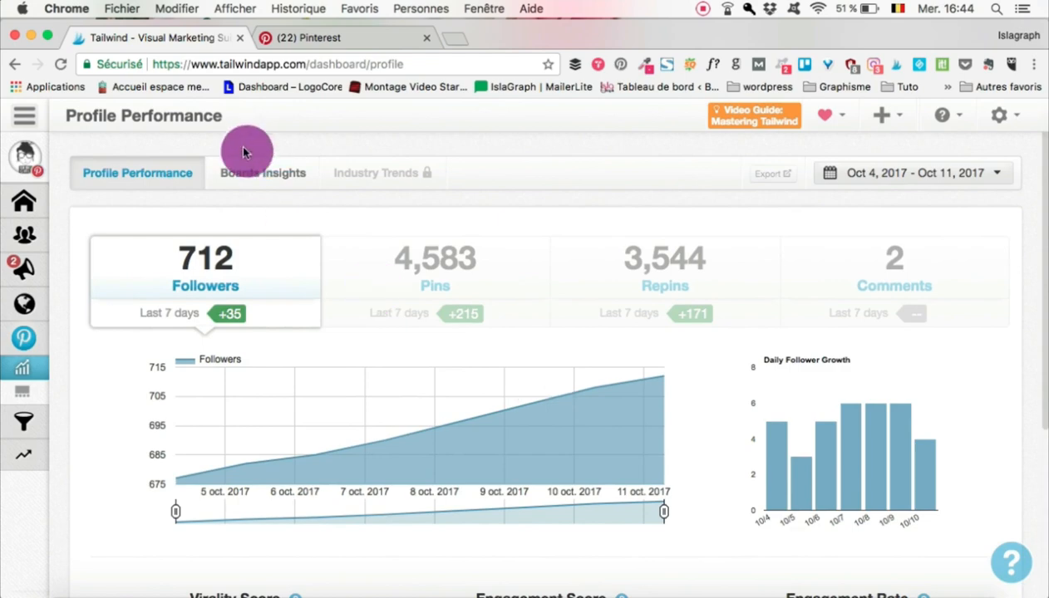
Open Boards Insights and compare the pins, followers, repins, virality and engagement scores of each board.
click(249, 172)
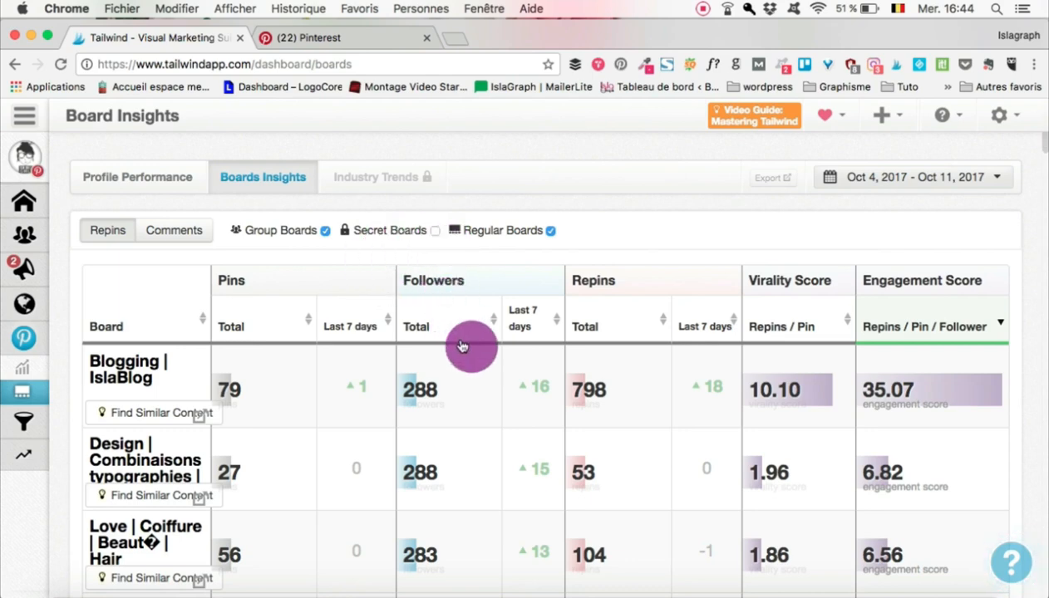
scroll(466, 344, down, 1)
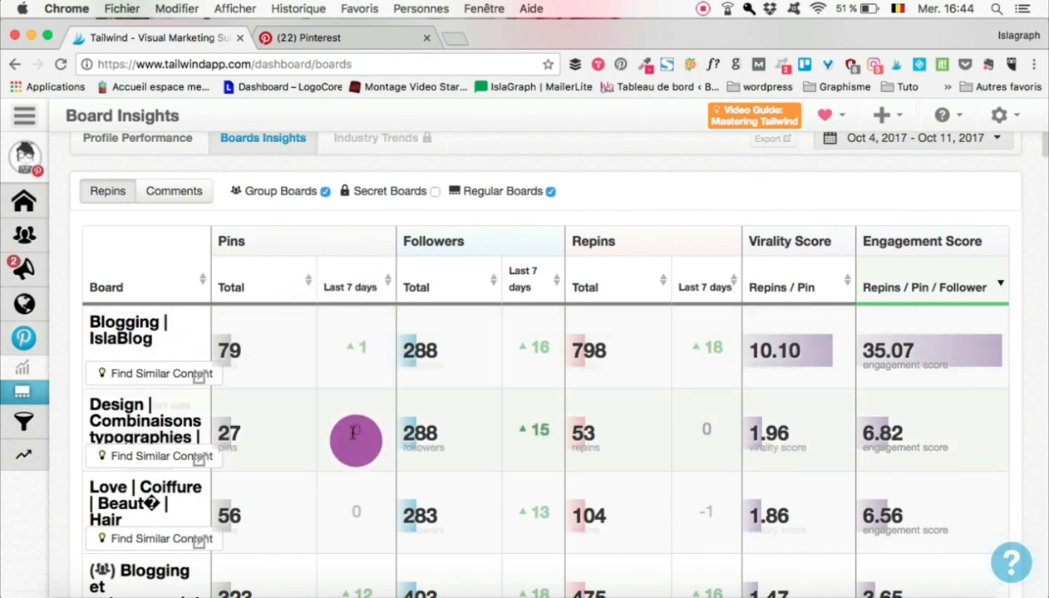
scroll(352, 433, down, 1)
scroll(352, 433, down, 3)
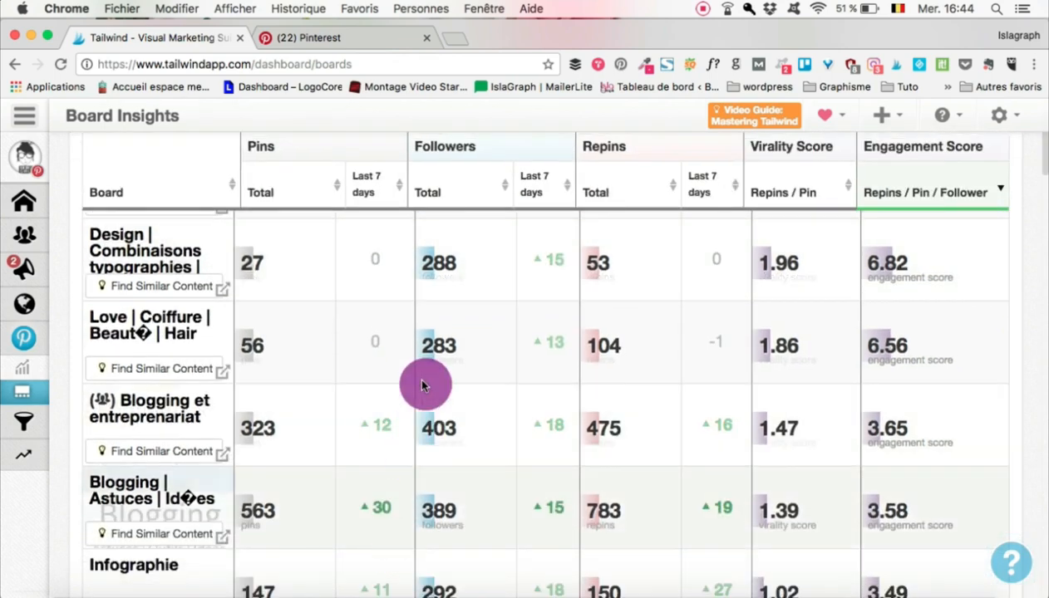
Review the boards ranked by engagement score, comparing their follower and repin changes over the last 7 days.
scroll(435, 332, up, 5)
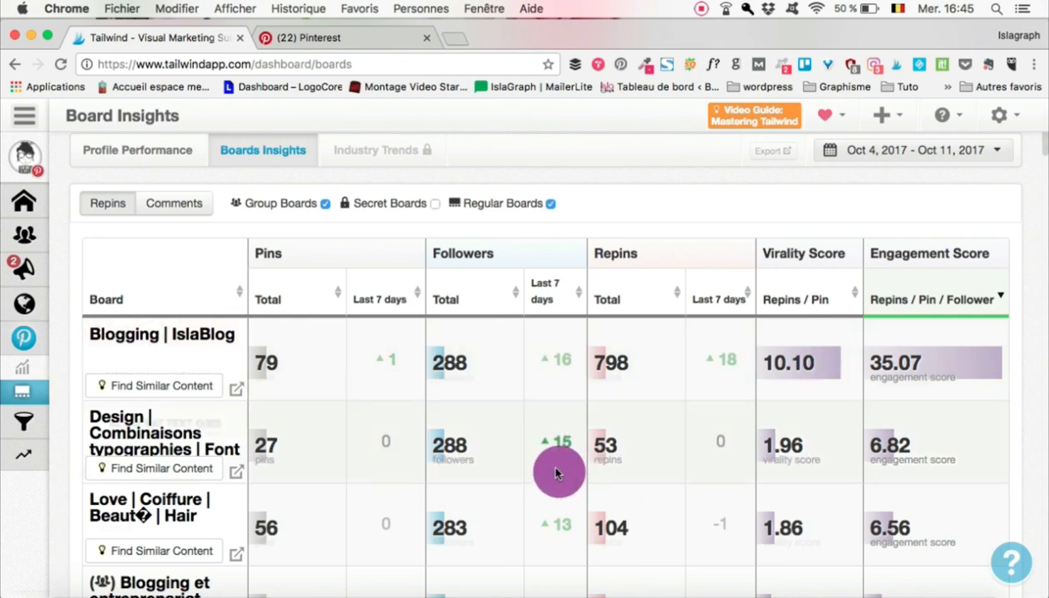
scroll(558, 467, down, 1)
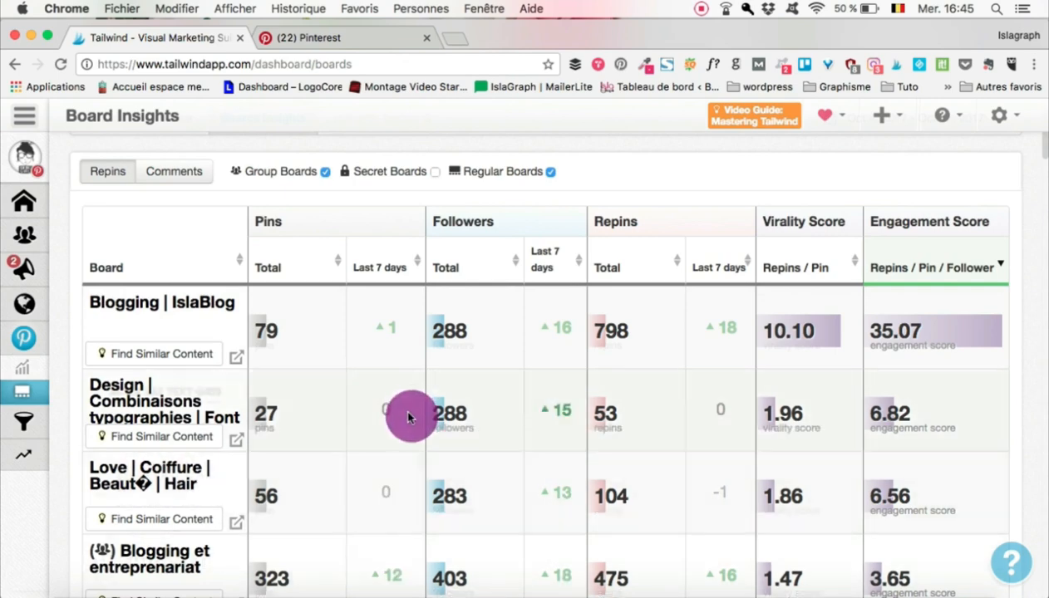
scroll(397, 476, down, 5)
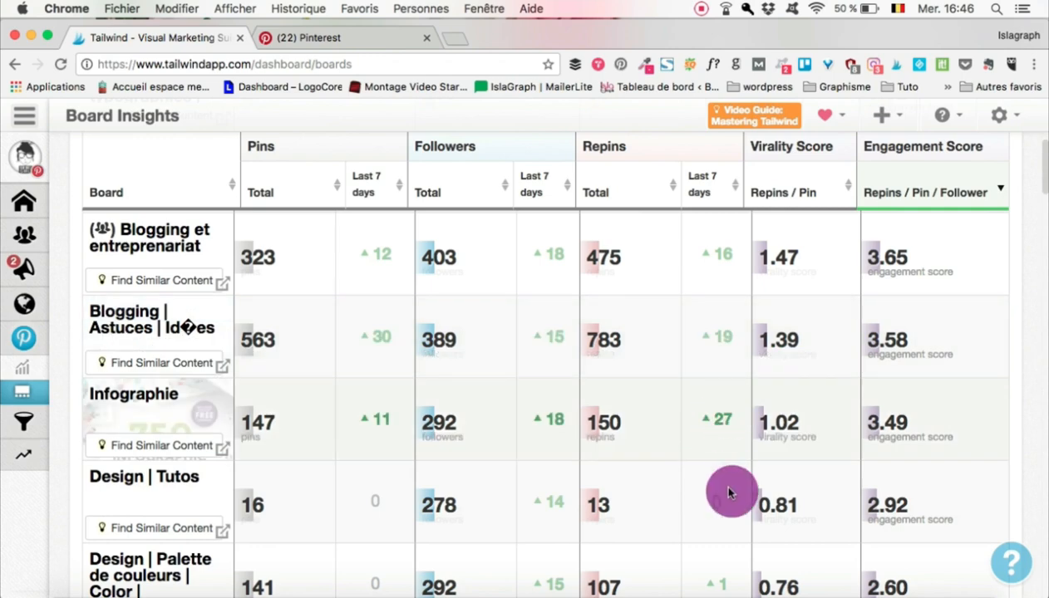
scroll(698, 360, up, 2)
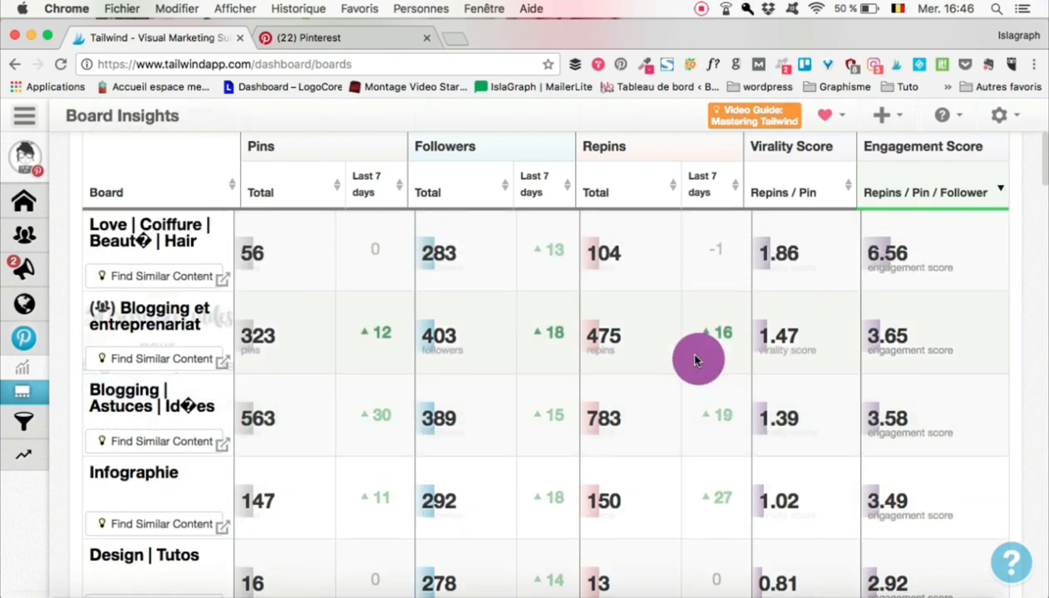
Open the Pin Inspector under Optimize Content and examine the pins with the most repins, including their boards and available actions.
mouse_move(35, 428)
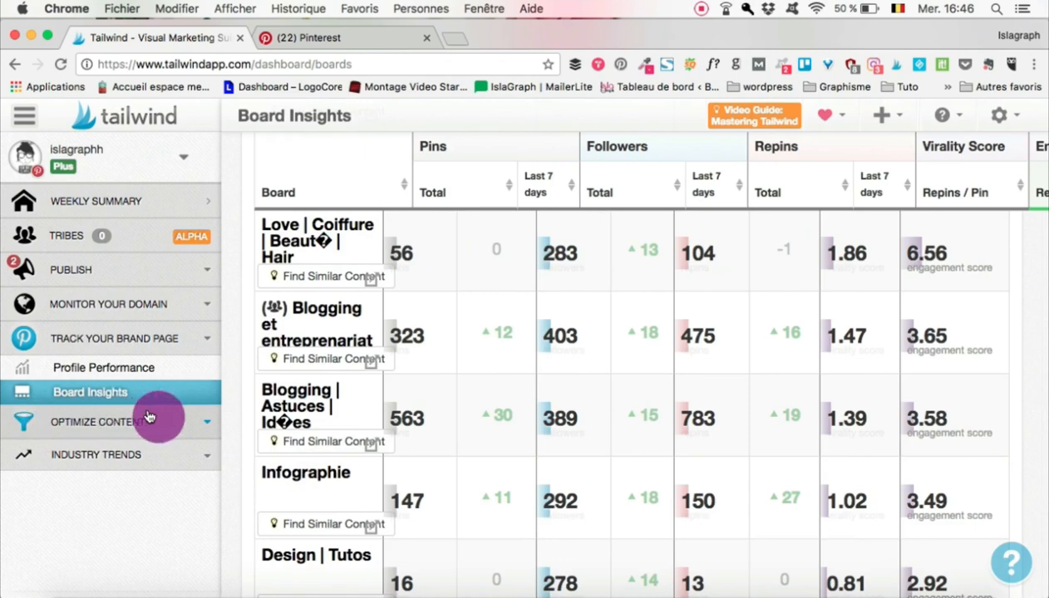
click(190, 421)
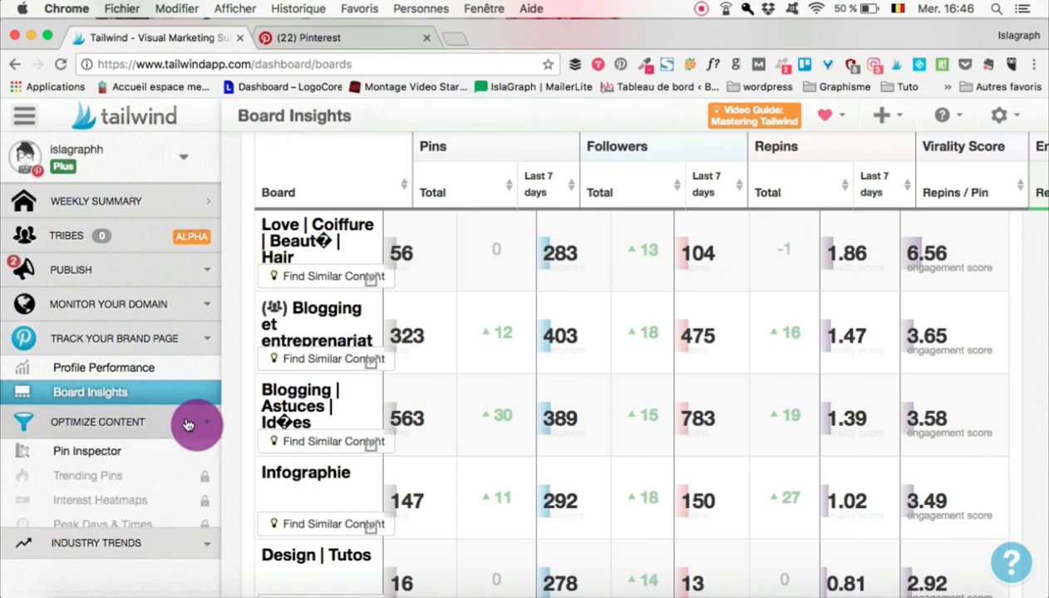
click(123, 453)
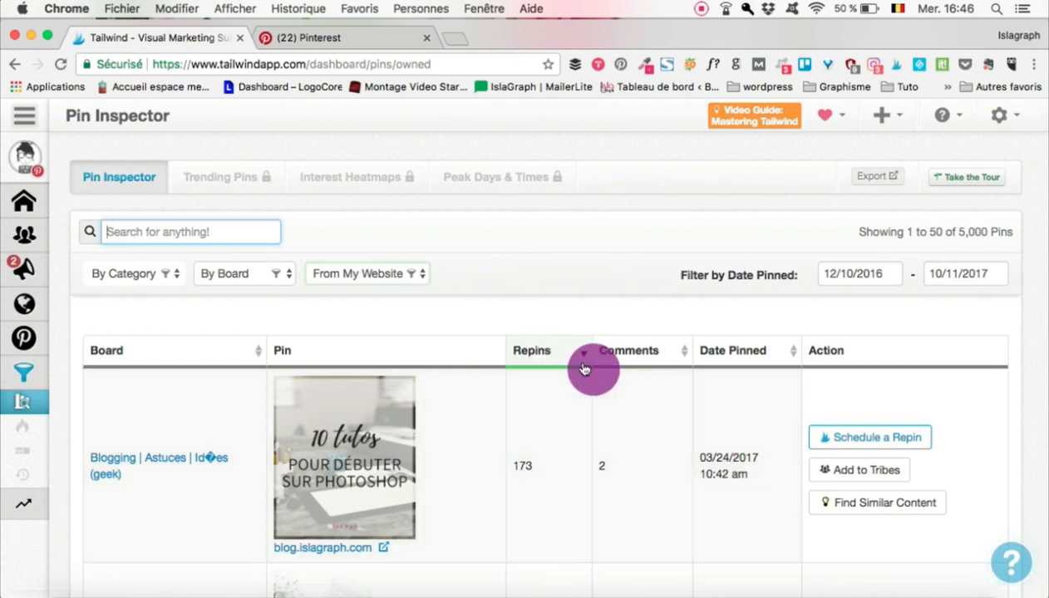
scroll(557, 449, down, 5)
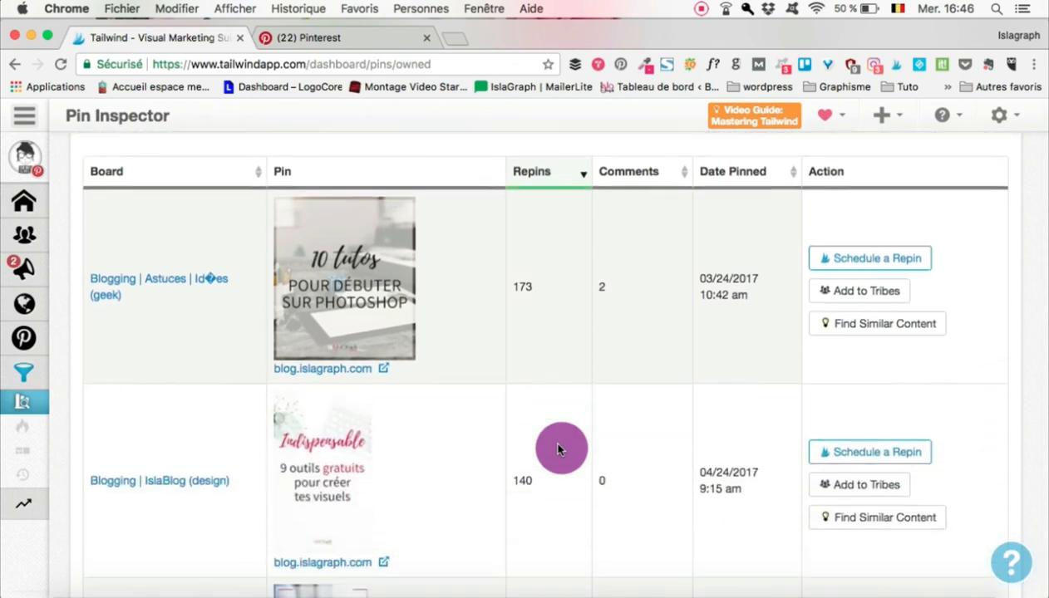
scroll(557, 449, down, 4)
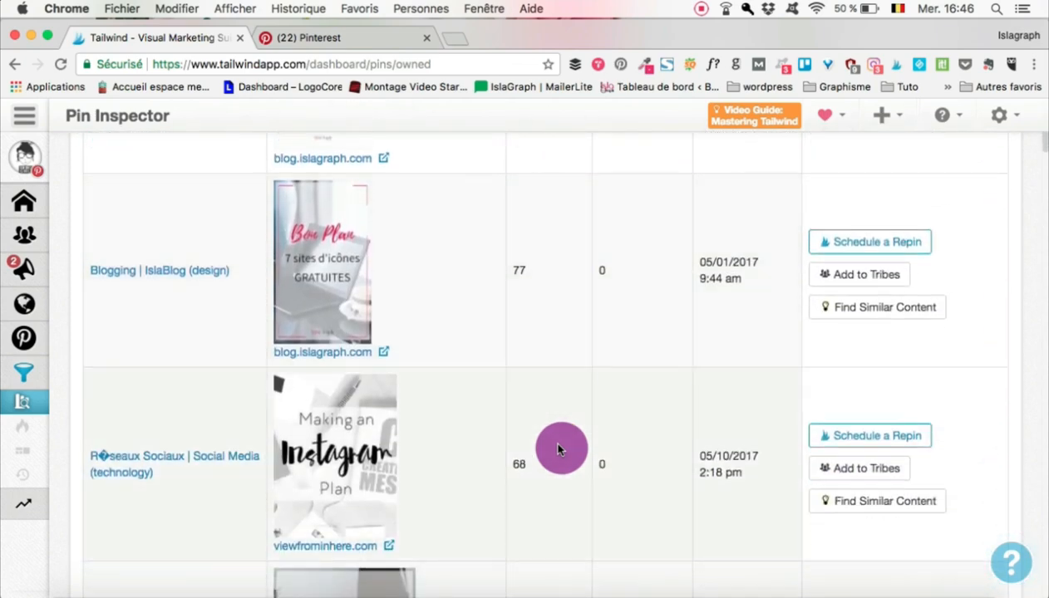
scroll(557, 449, up, 10)
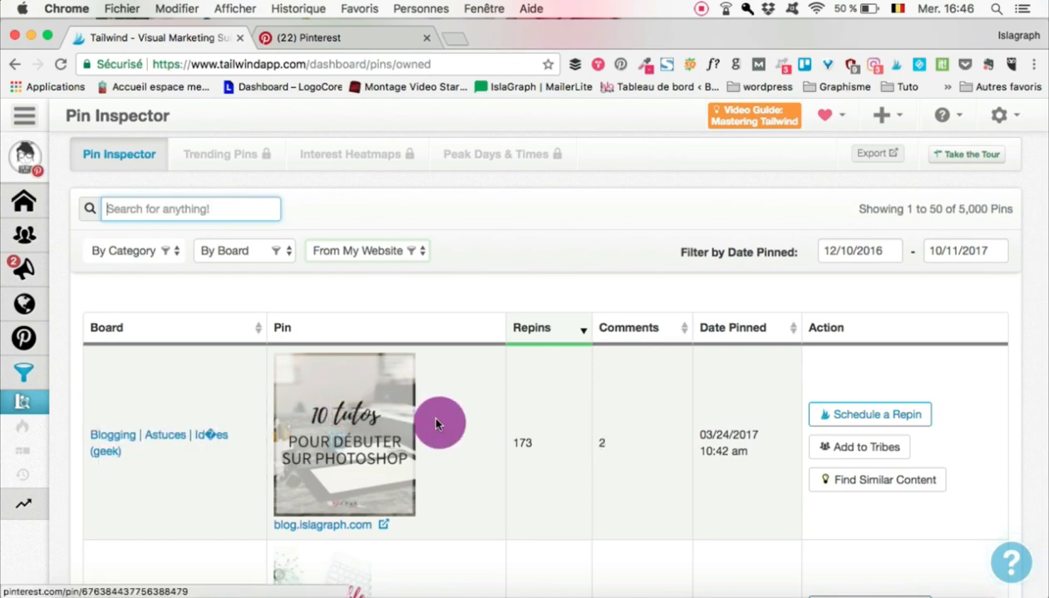
Expand the Industry Trends and Publish sections to review the reports and publishing pages they offer.
mouse_move(39, 359)
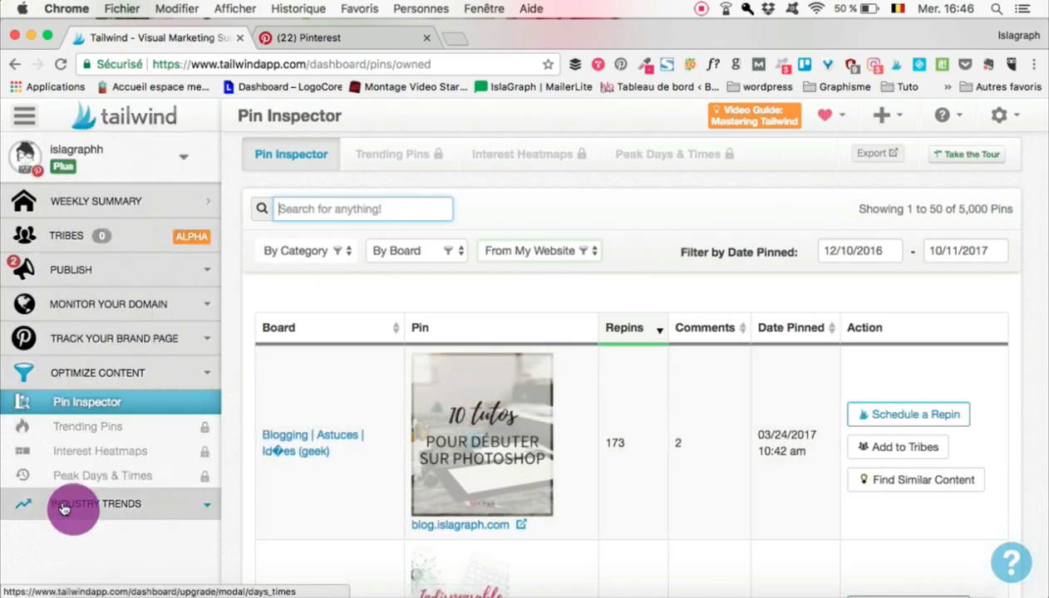
click(66, 511)
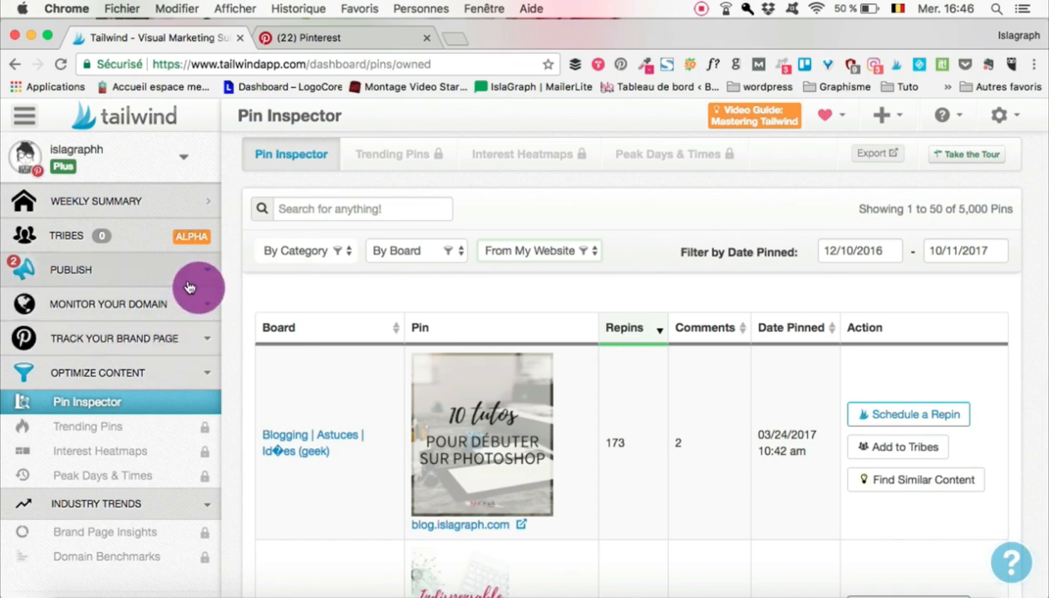
click(194, 275)
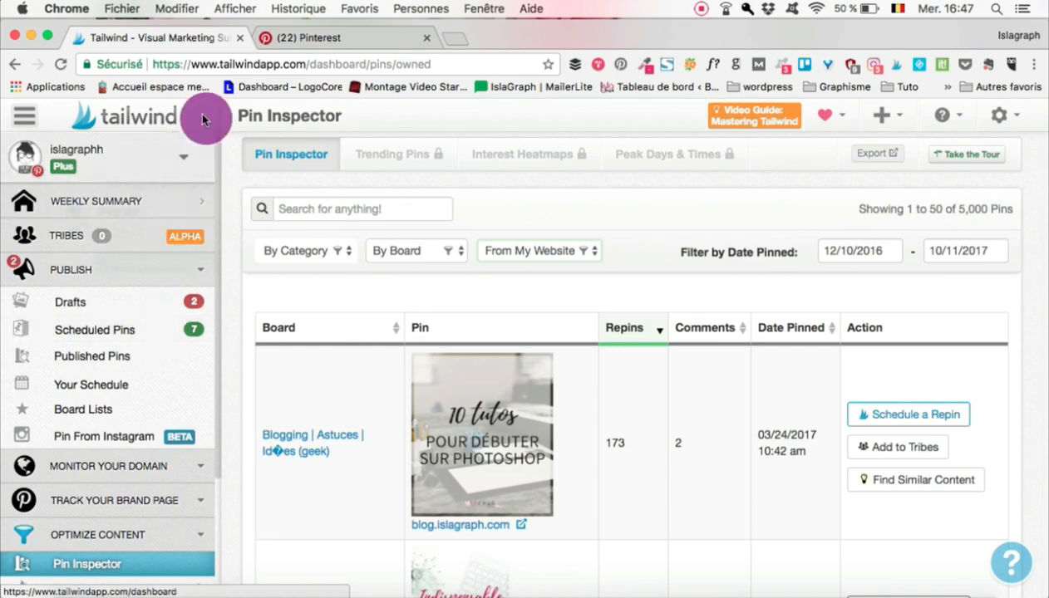
Switch to the Pinterest board Blogging | IslaBlog and bring up the Tailwind scheduling option on the "Mon Blog" pin.
click(313, 39)
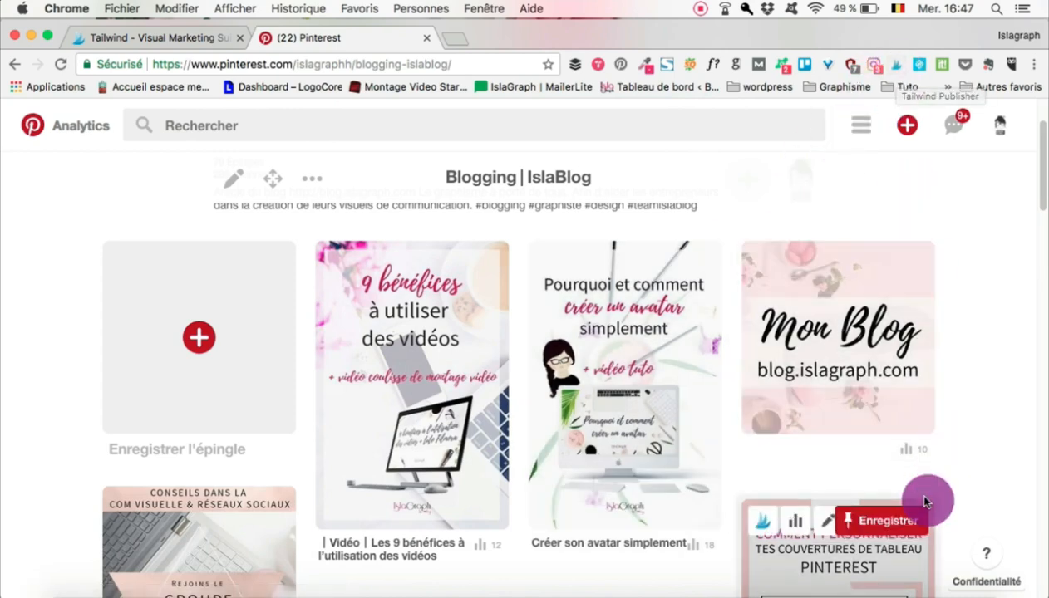
mouse_move(376, 313)
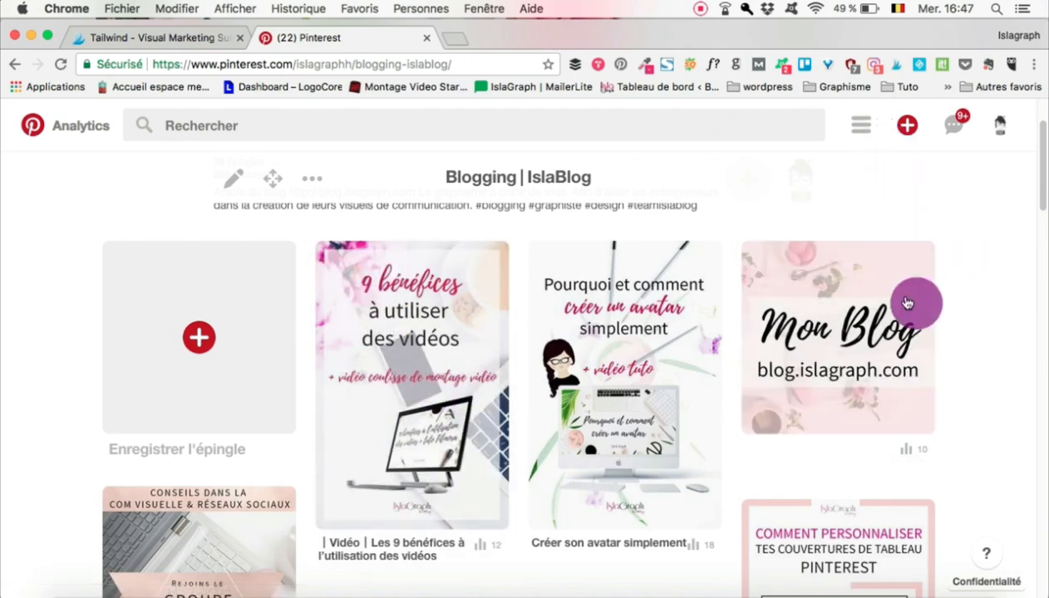
mouse_move(871, 264)
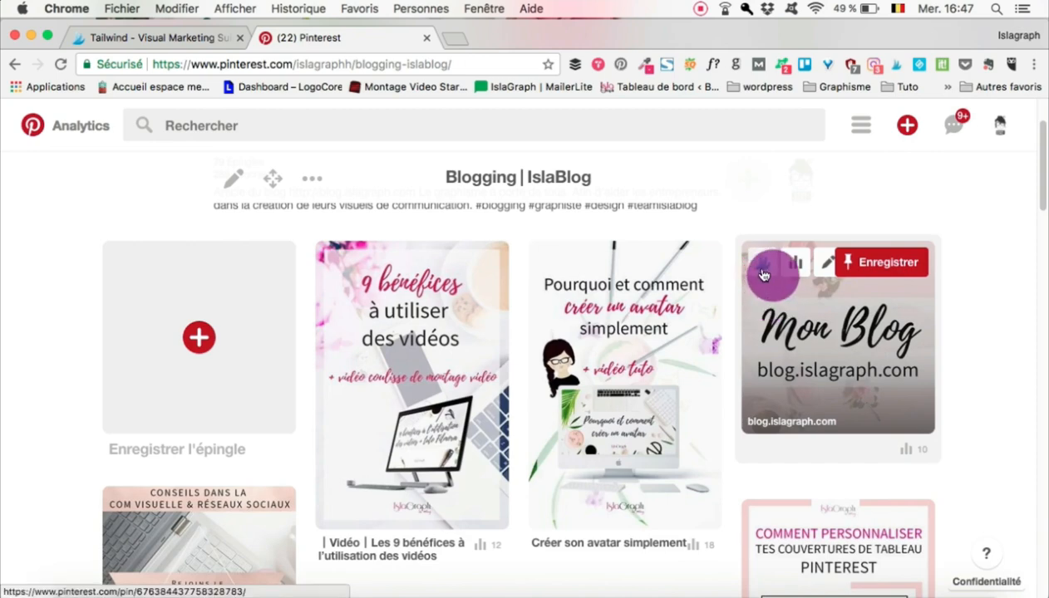